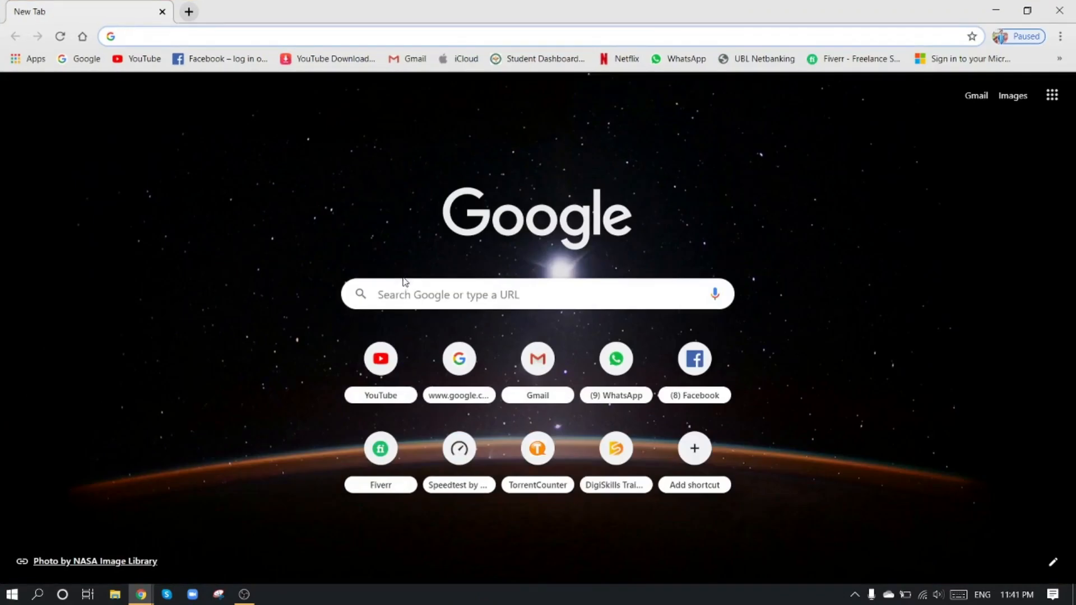
Search Google for "java jdk", open Oracle's Java SE Downloads result and go to the Java SE 14 JDK download page
left_click(82, 68)
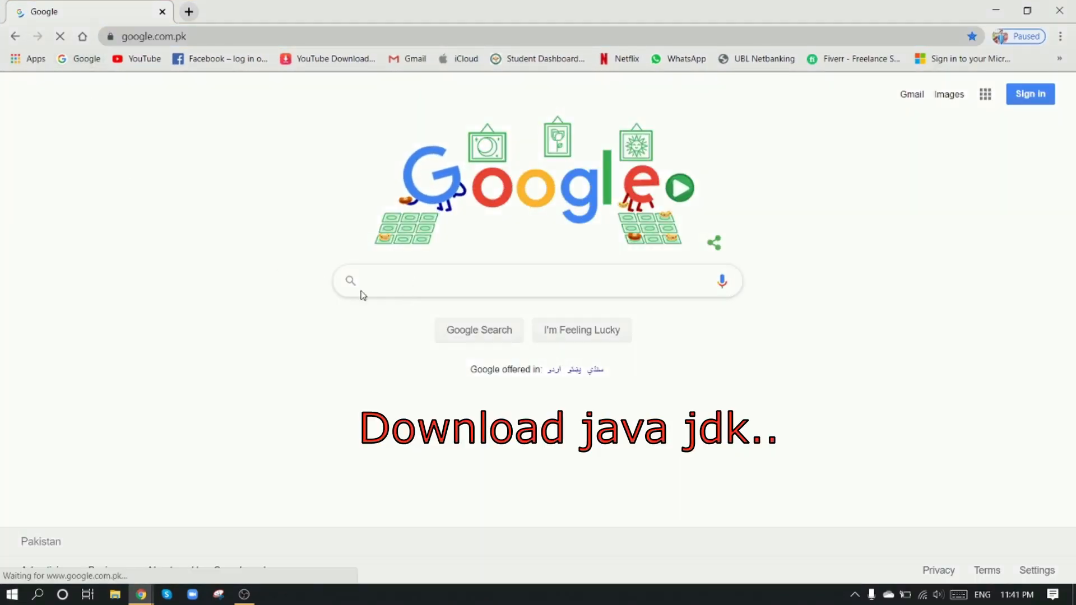
type("java ")
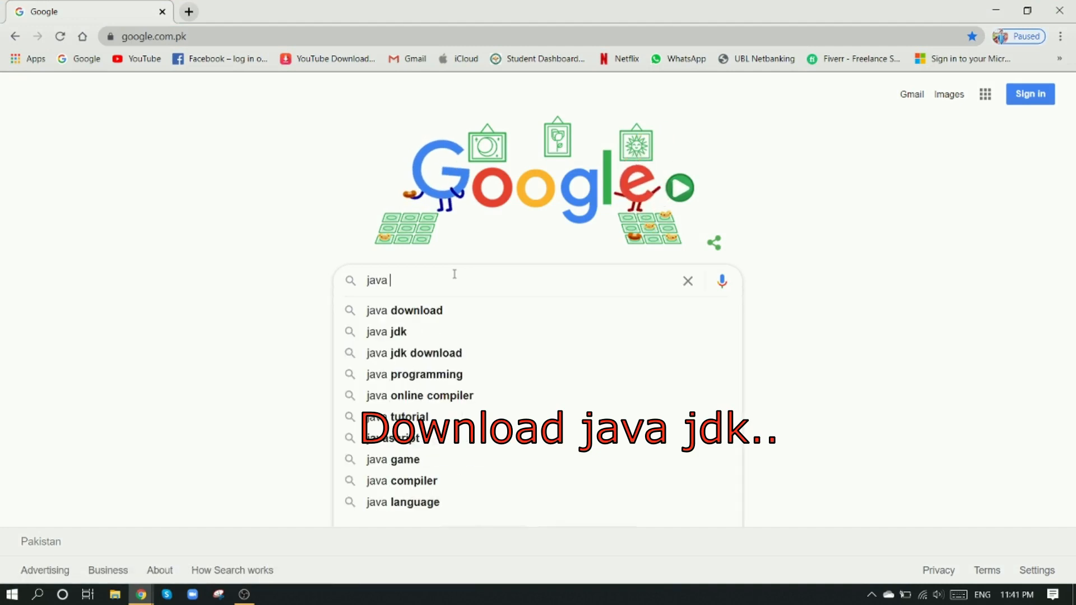
type("jdk")
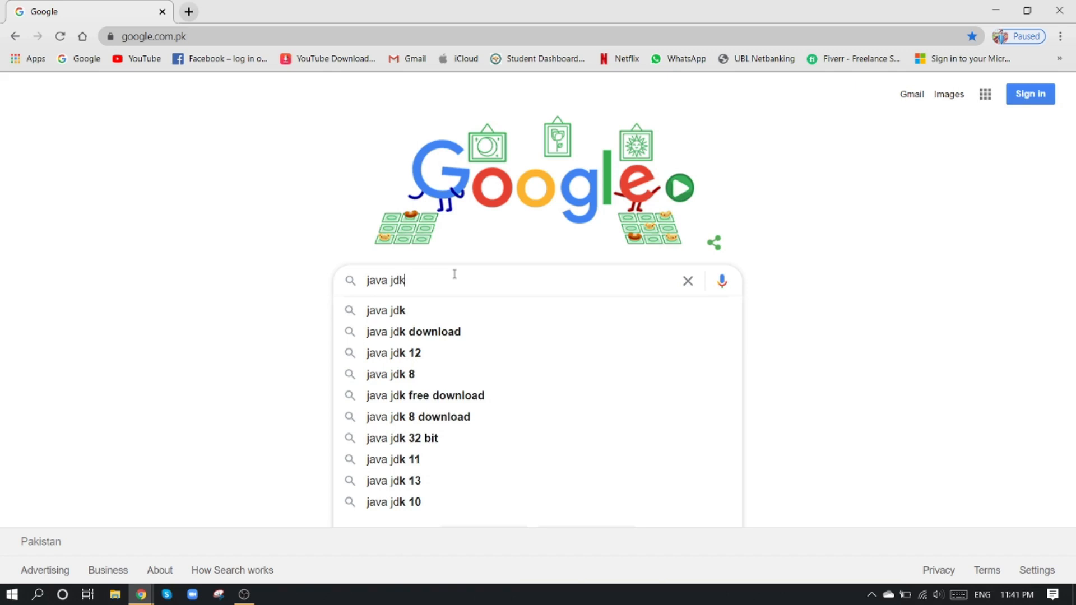
key("Return")
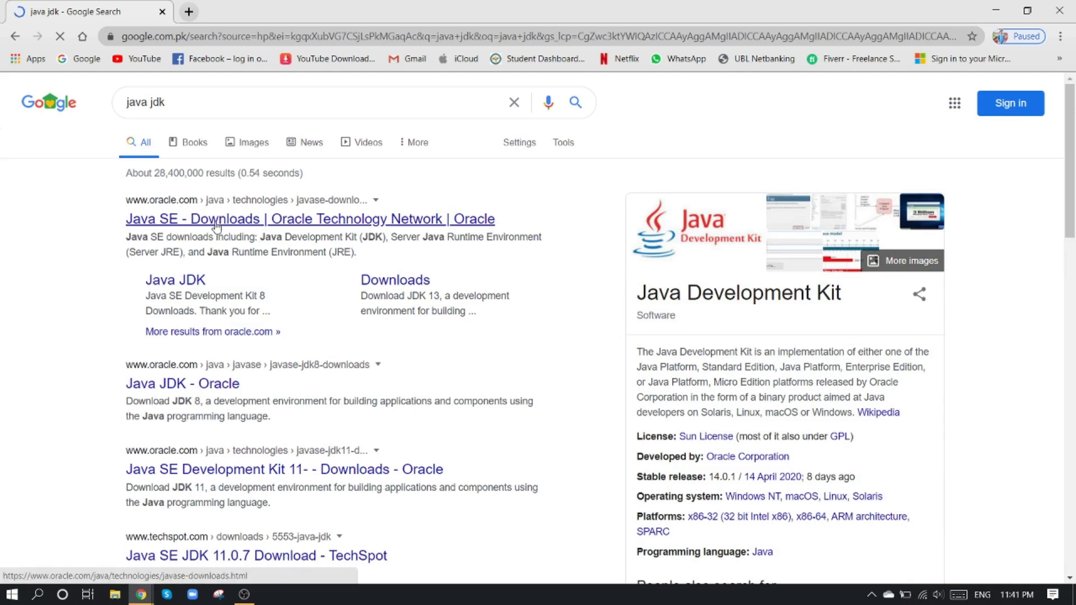
left_click(193, 225)
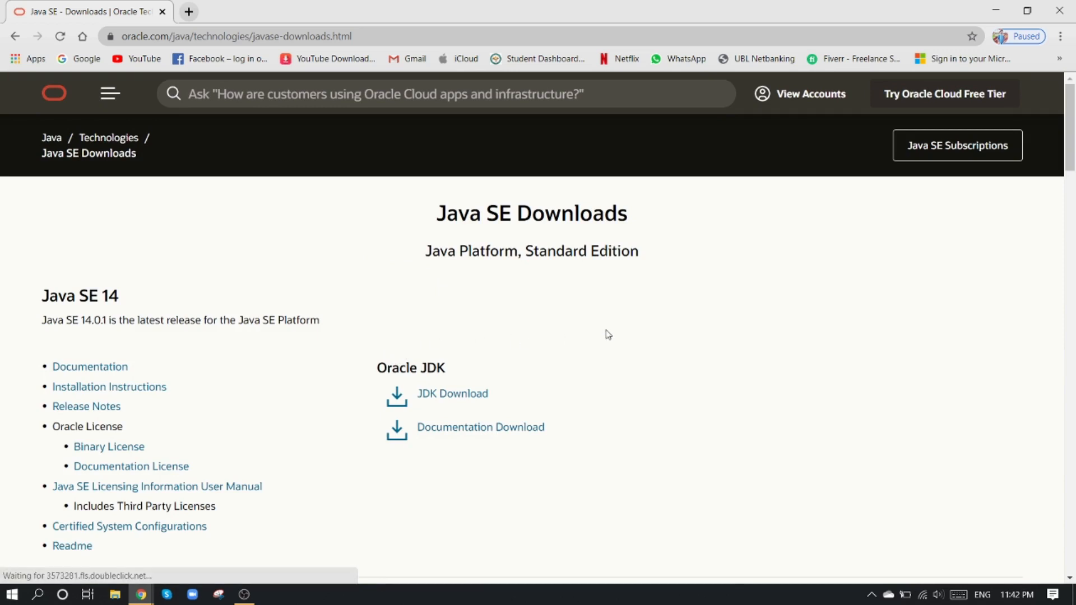
scroll(606, 334, "down", 1)
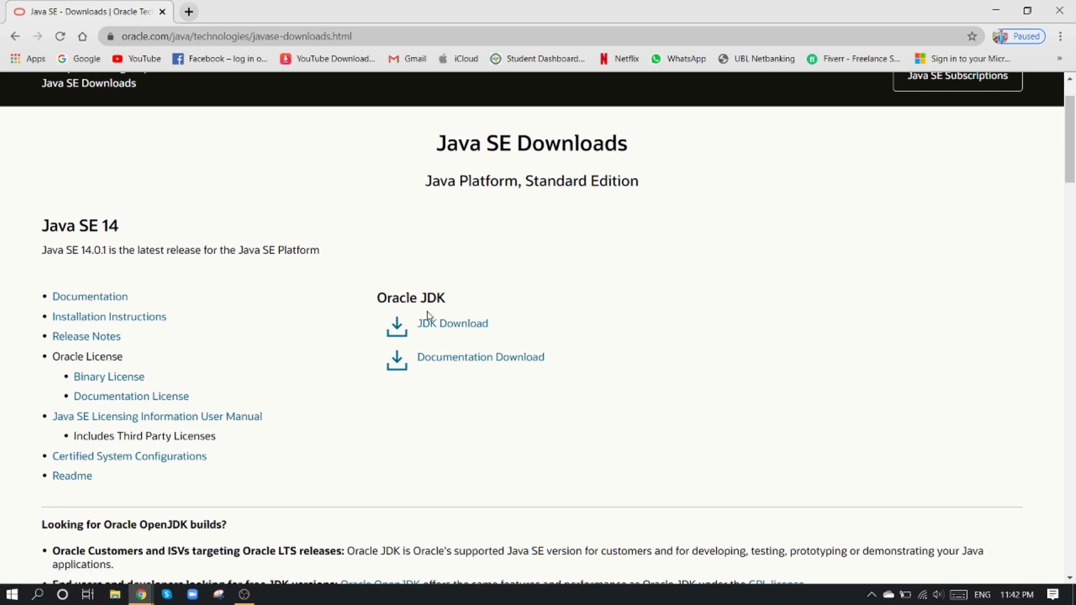
left_click(435, 329)
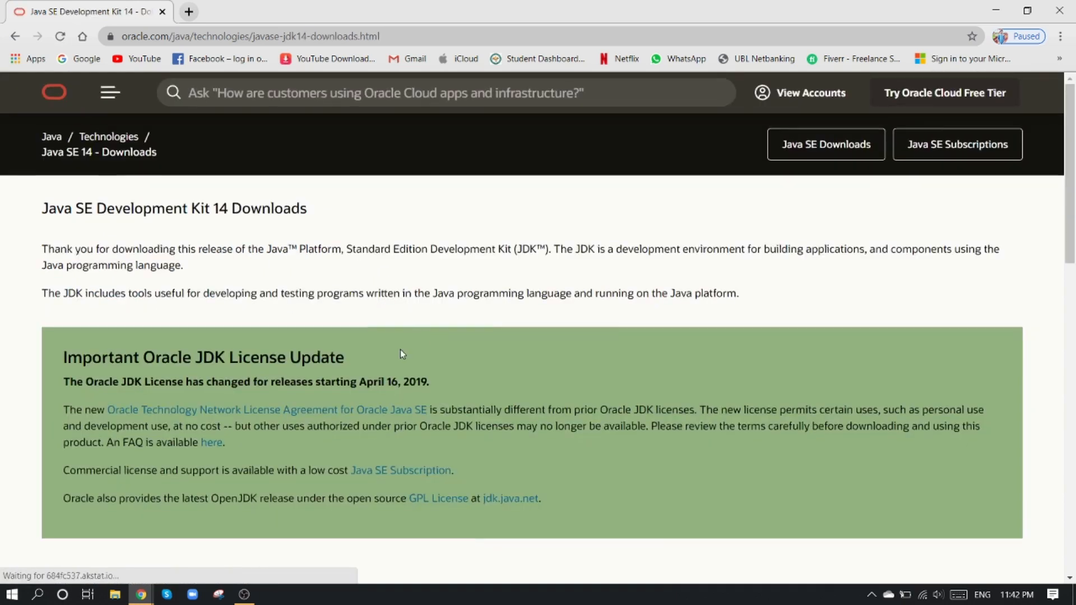
Choose the Windows x64 Installer, accept the Oracle license agreement and download jdk-14.0.1_windows-x64_bin.exe
scroll(402, 353, "down", 3)
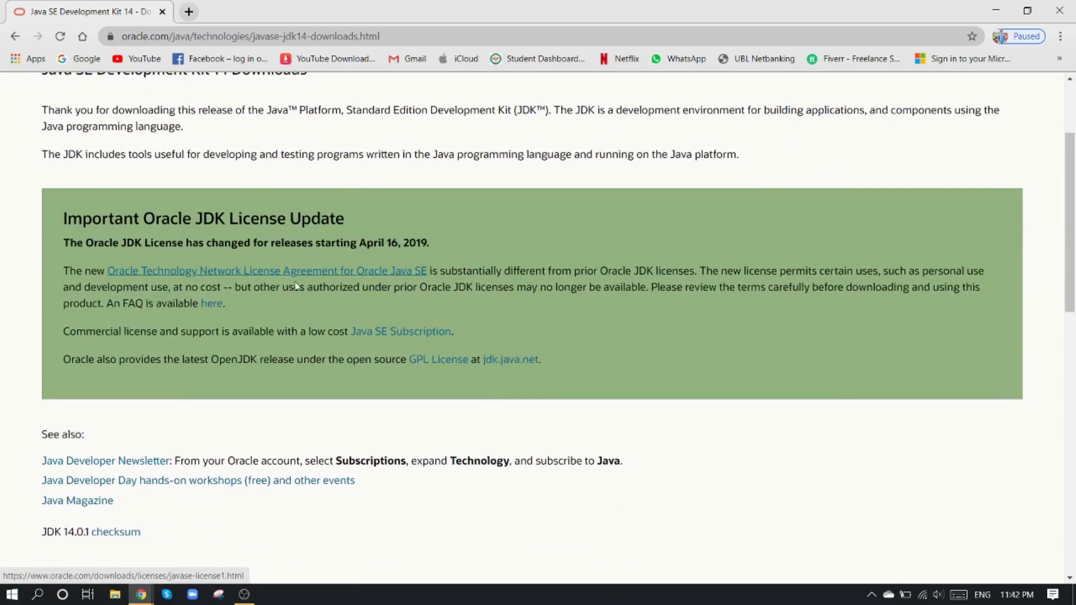
scroll(234, 360, "down", 3)
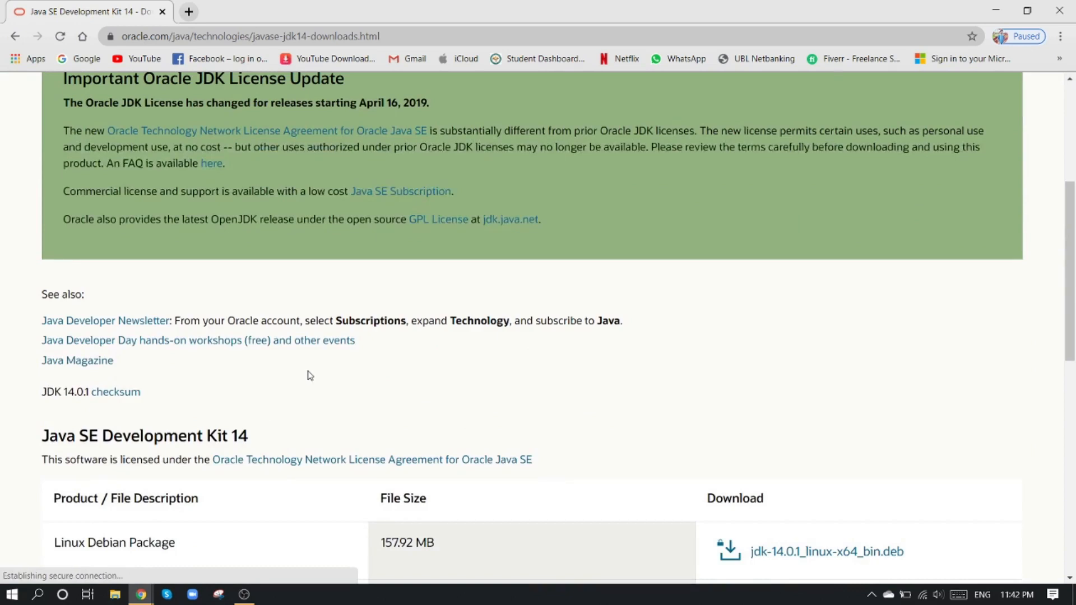
scroll(308, 373, "down", 2)
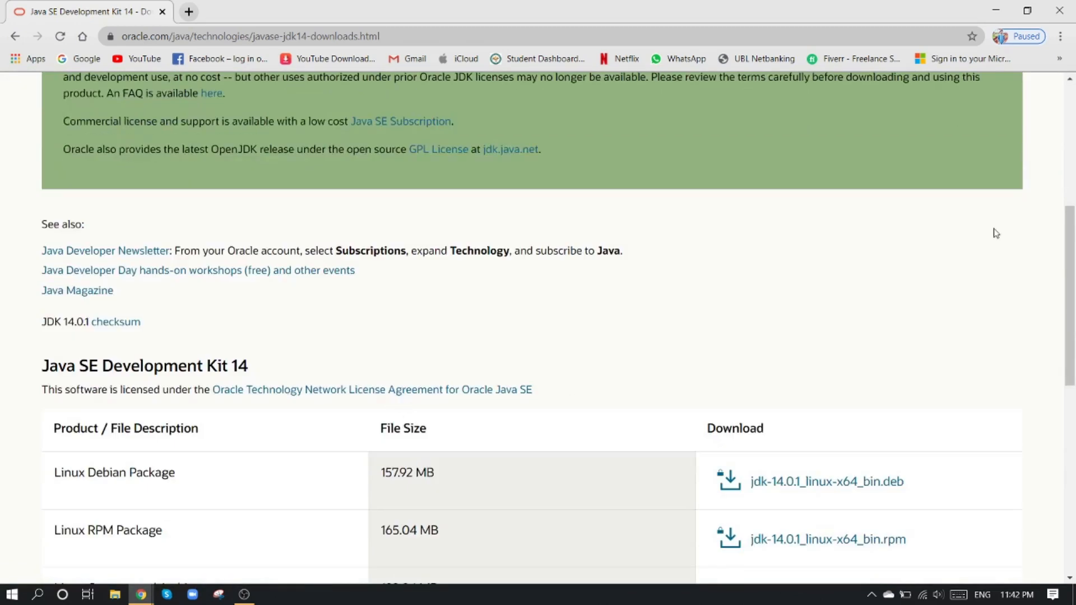
scroll(1074, 162, "down", 4)
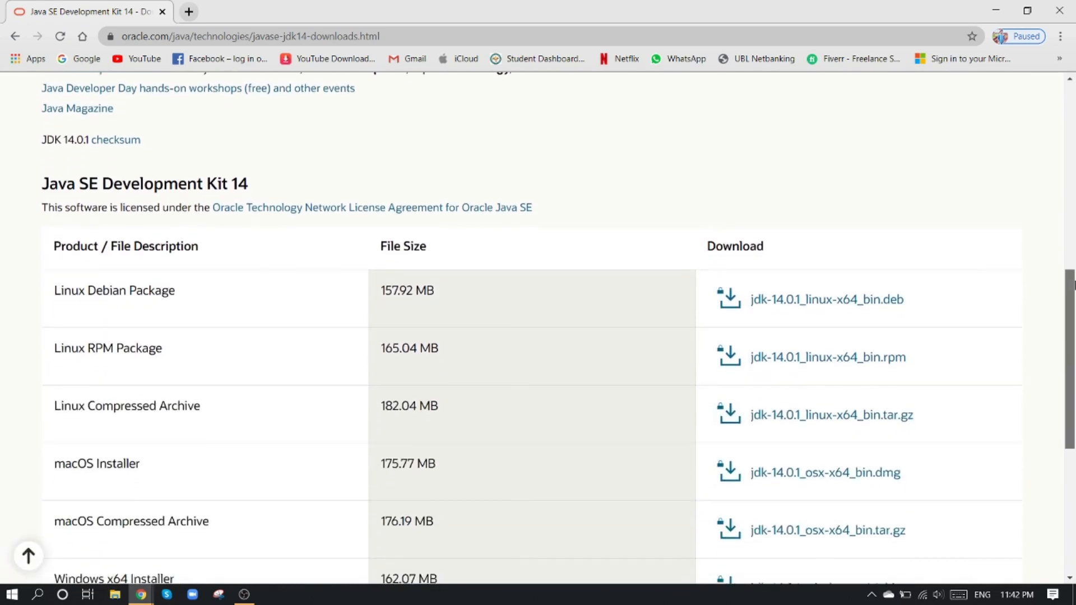
left_click_drag(1074, 301, 1075, 353)
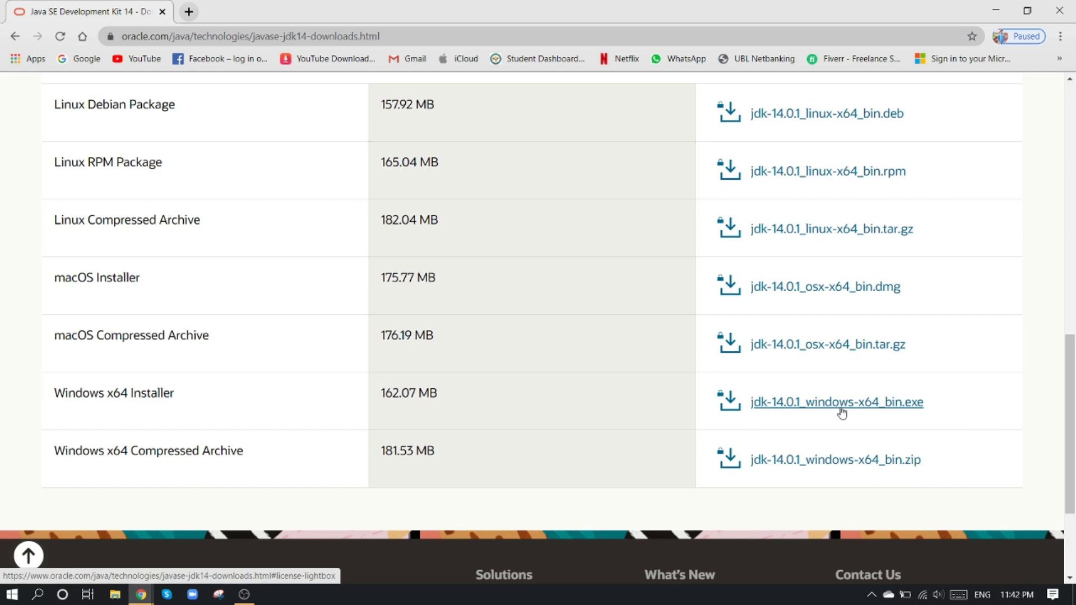
left_click(792, 409)
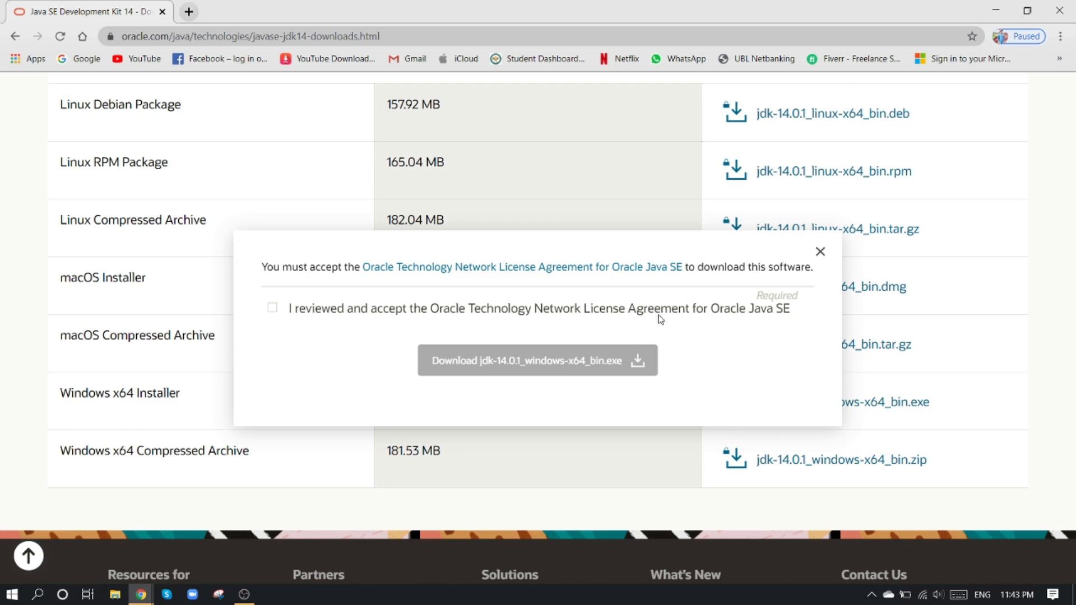
left_click(272, 308)
left_click(571, 367)
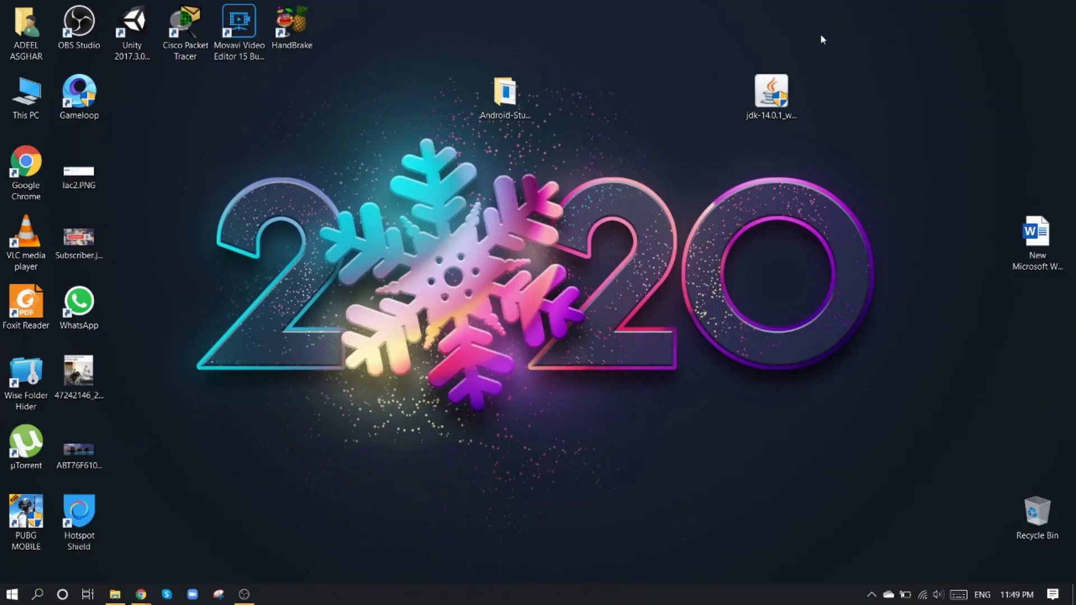
Run the jdk-14.0.1_windows-x64_bin.exe installer on the desktop as administrator
left_click_drag(815, 59, 689, 193)
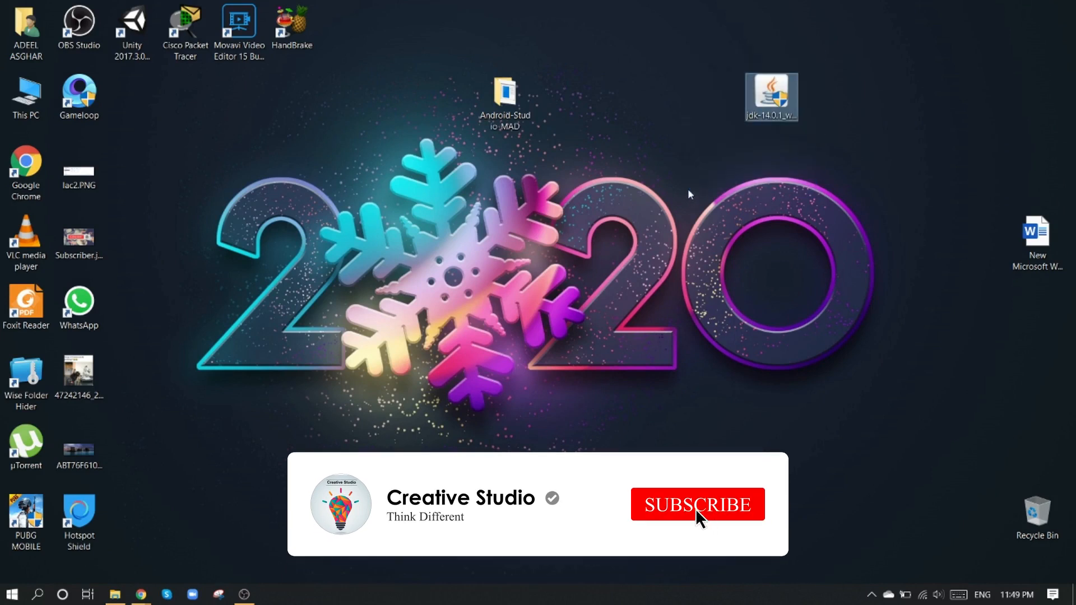
left_click(769, 142)
left_click_drag(822, 71, 715, 159)
left_click(771, 98)
right_click(763, 102)
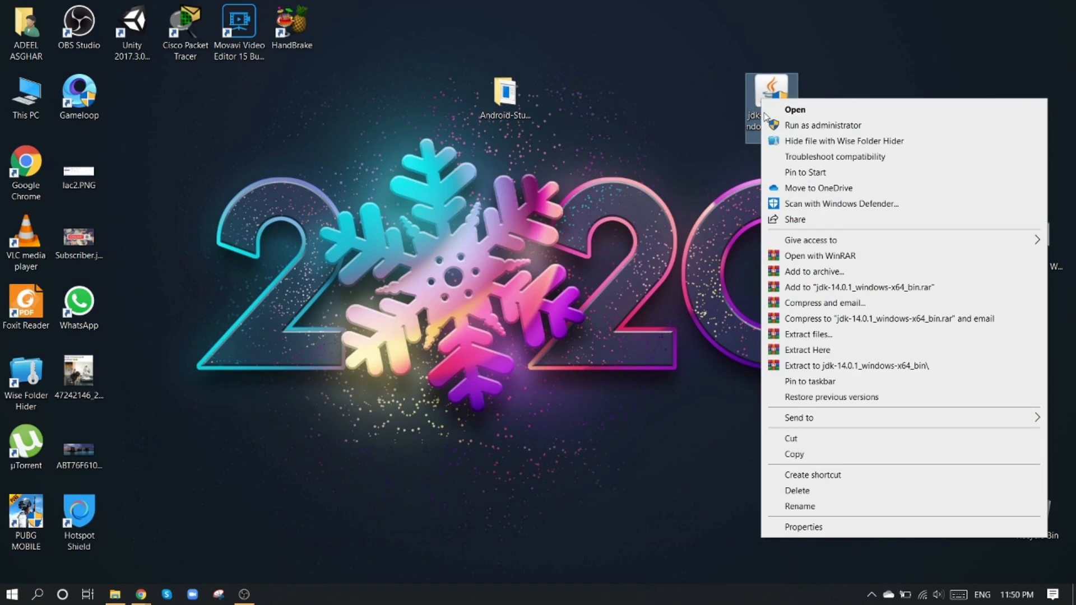
left_click(774, 126)
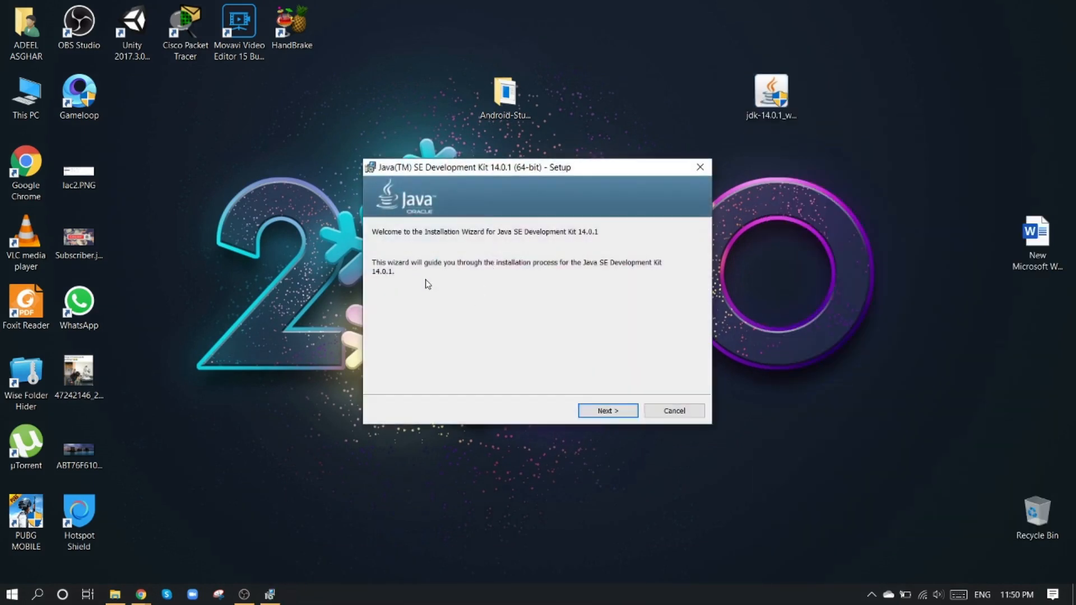
Install Java SE Development Kit 14.0.1 in the default folder C:\Program Files\Java\jdk-14.0.1\ and close the setup wizard
left_click(603, 412)
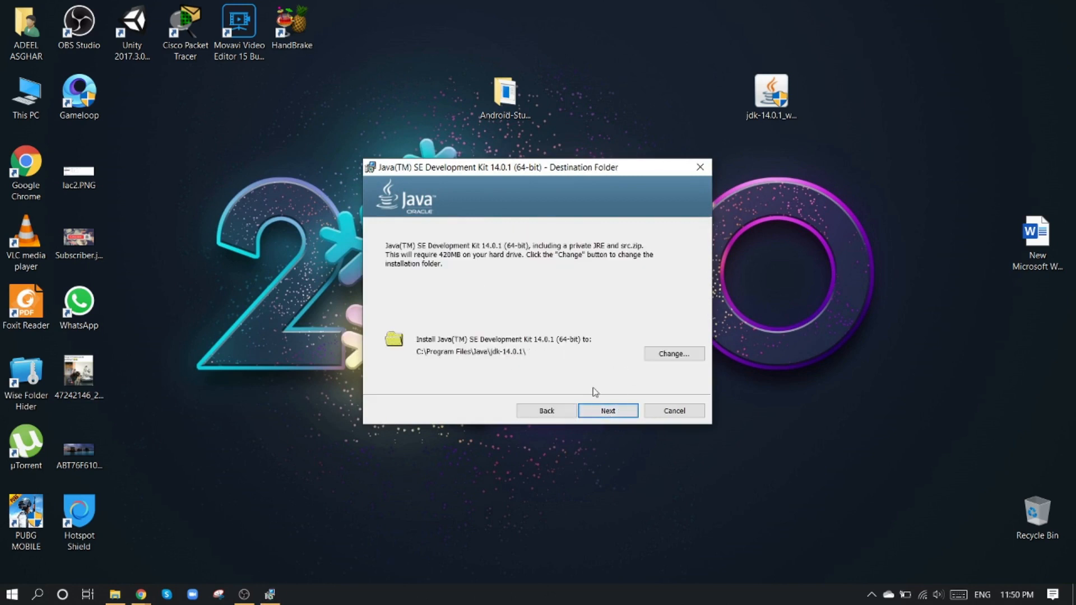
left_click(608, 411)
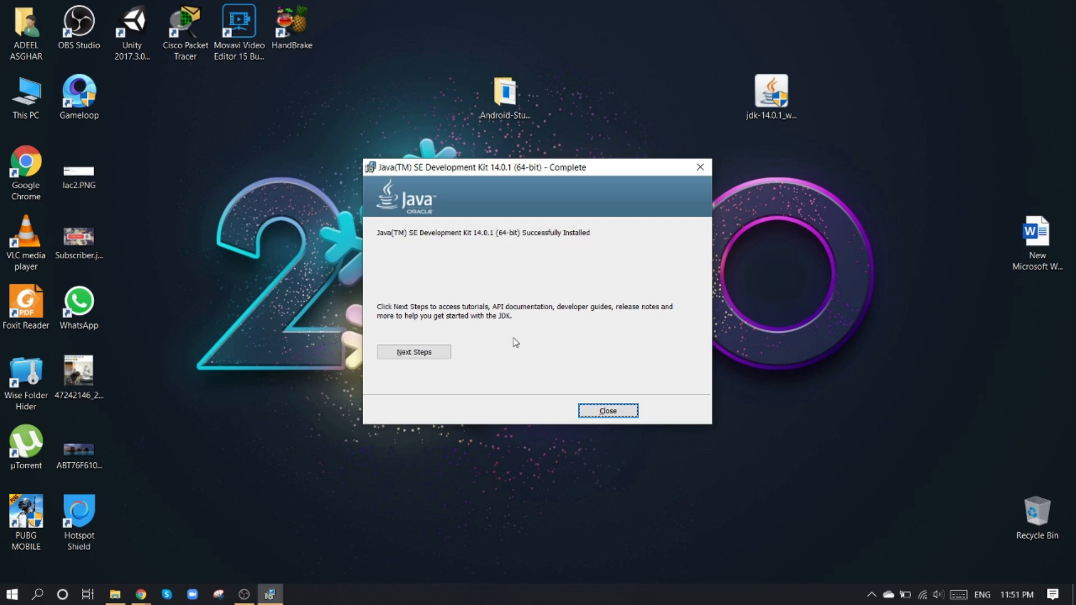
left_click(605, 412)
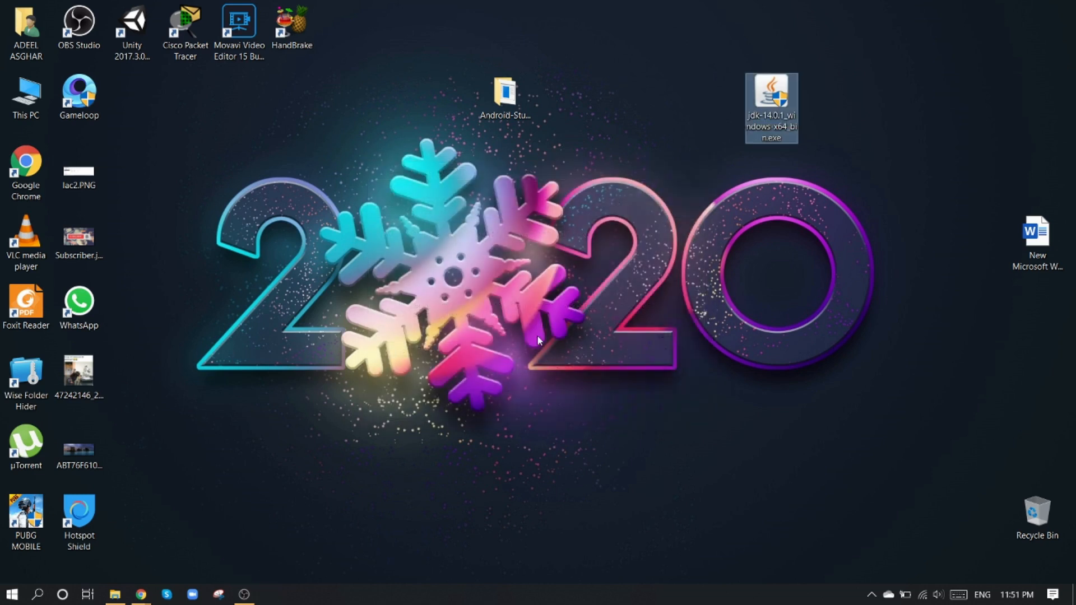
right_click(537, 261)
left_click(560, 302)
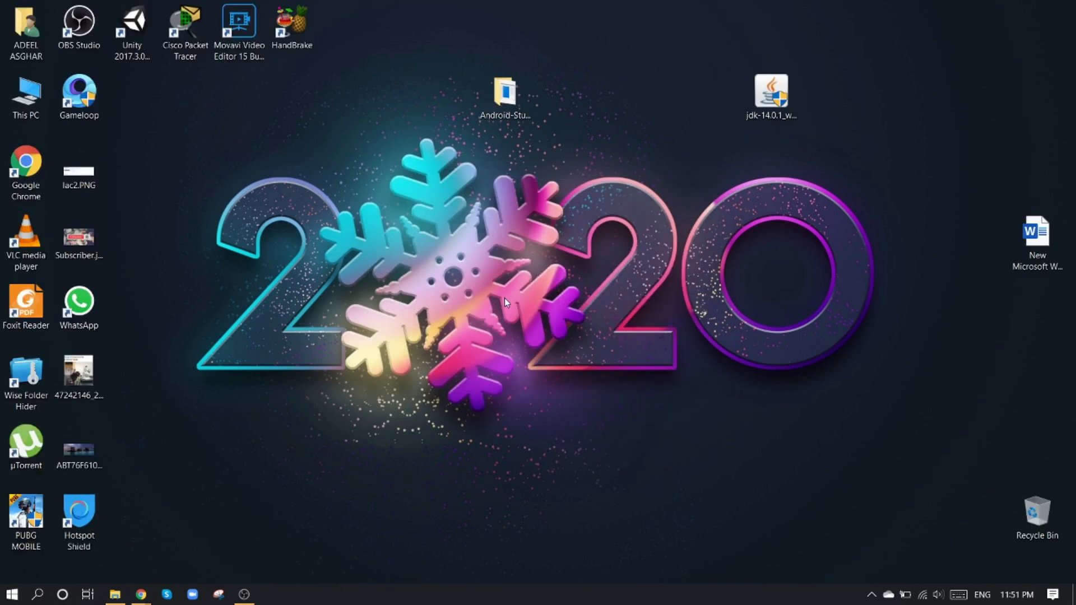
Switch to Google Chrome, search Google for "android studio" and open the "Download Android Studio" result on developer.android.com
double_click(25, 168)
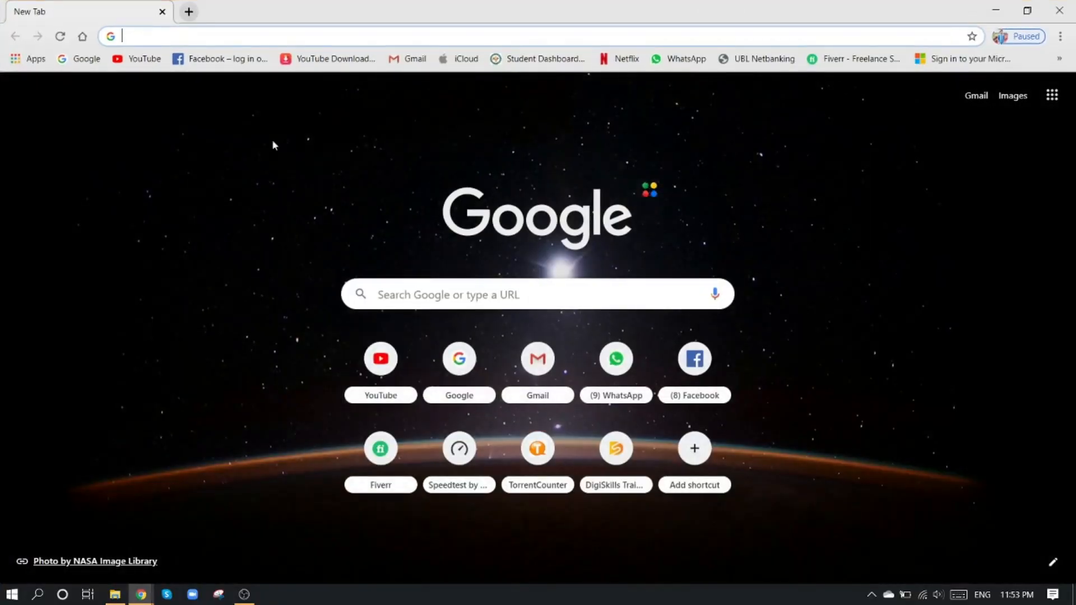
left_click(80, 58)
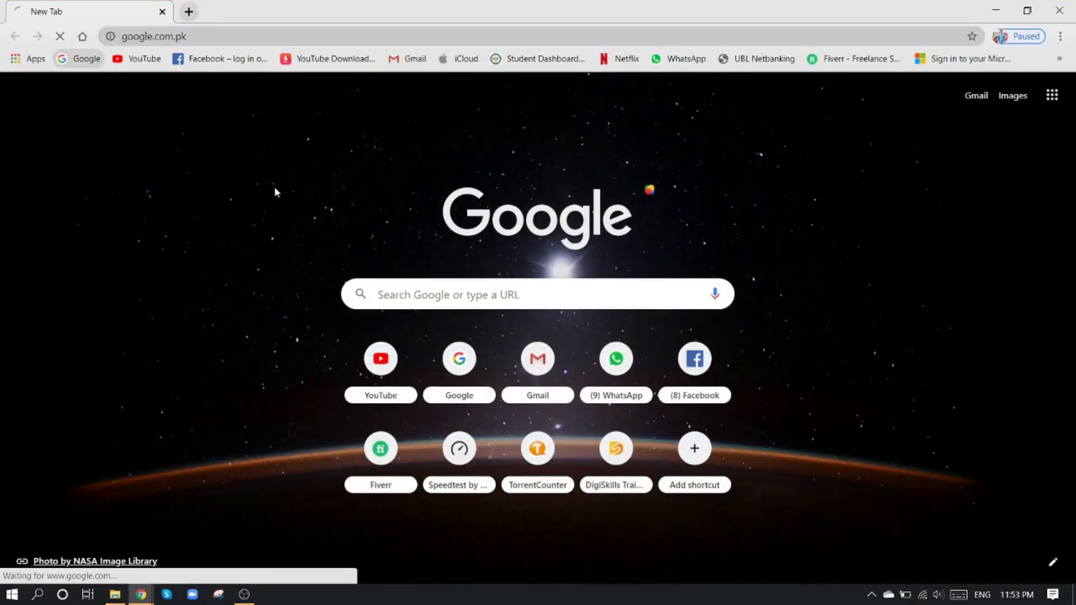
type("a")
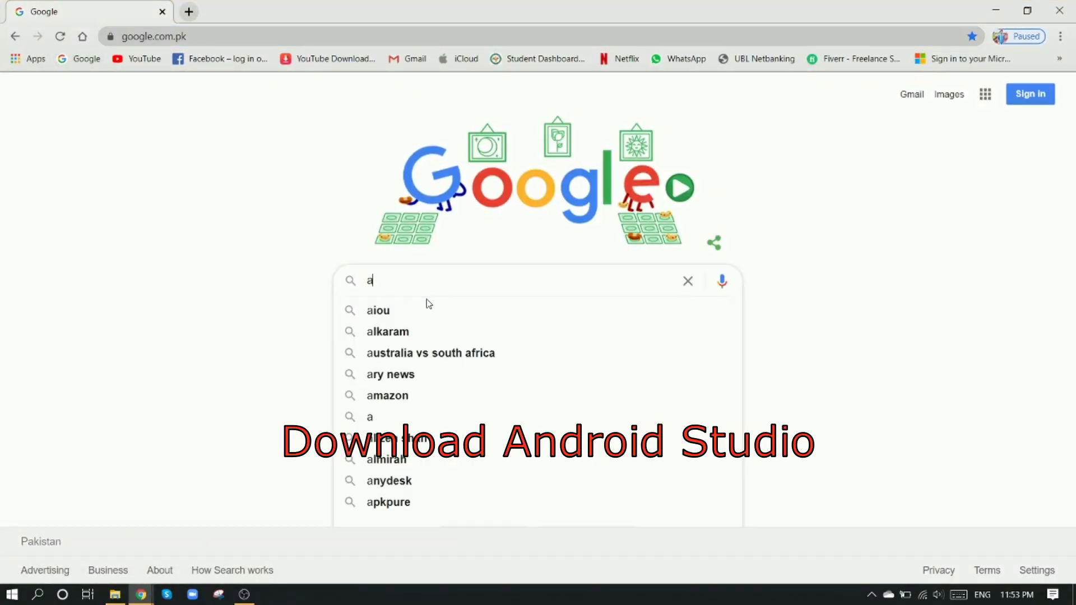
type("ndroi")
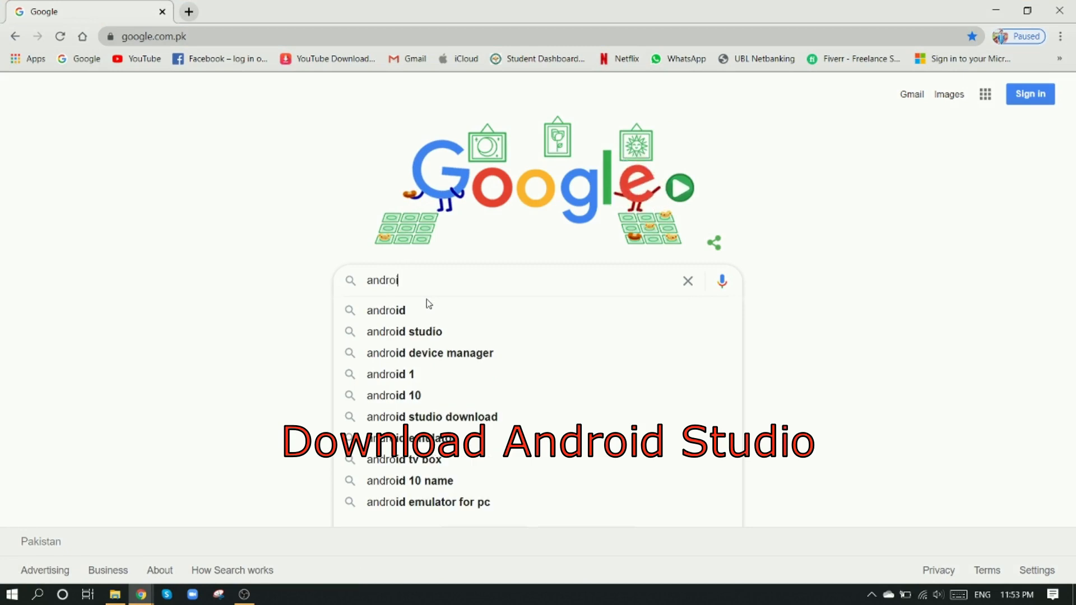
type("d s")
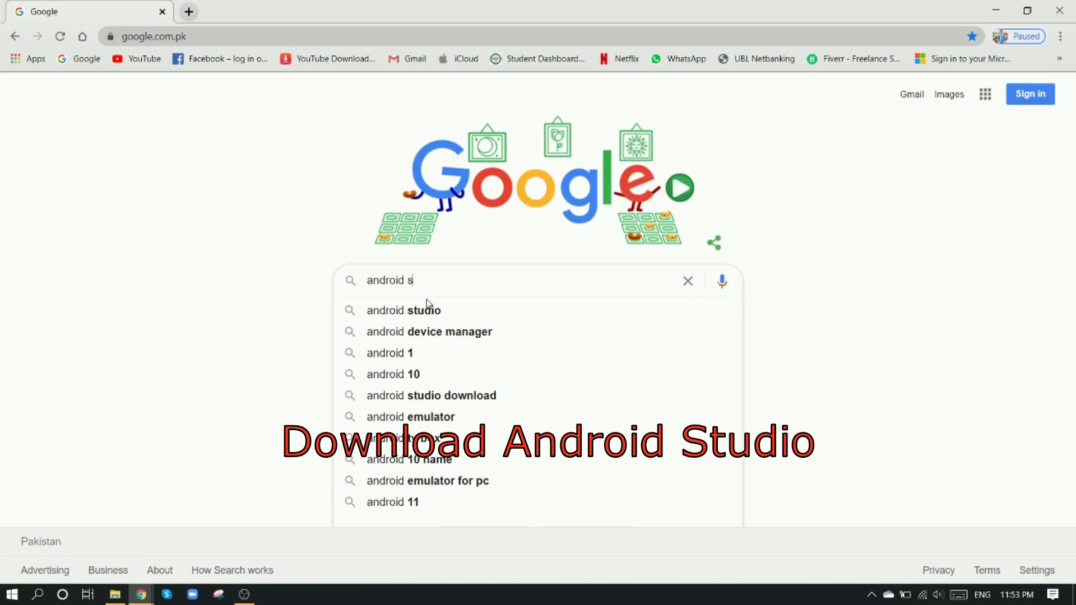
type("tudio")
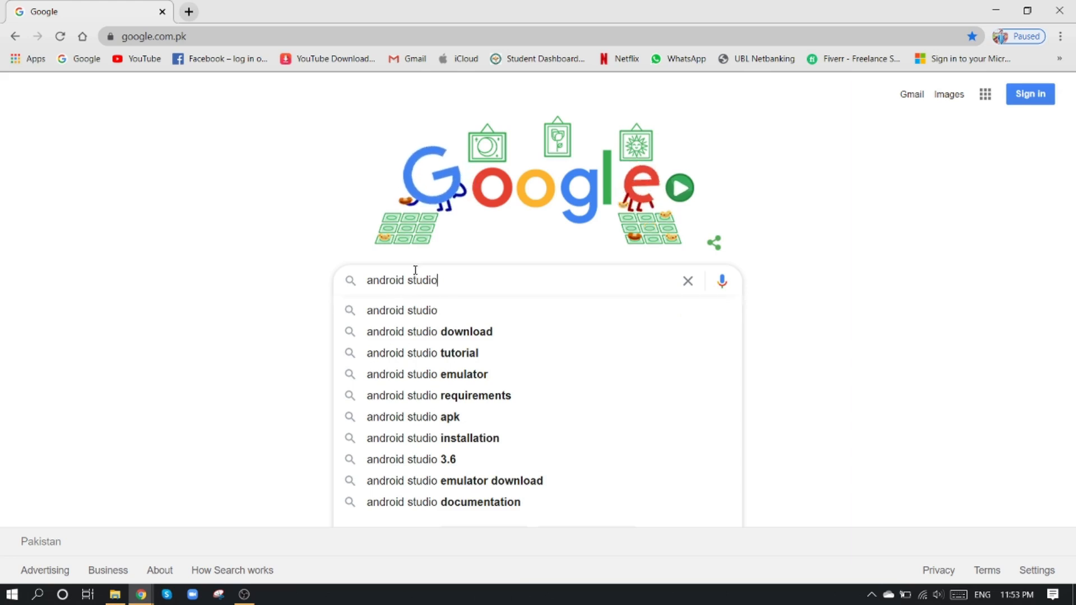
key("Return")
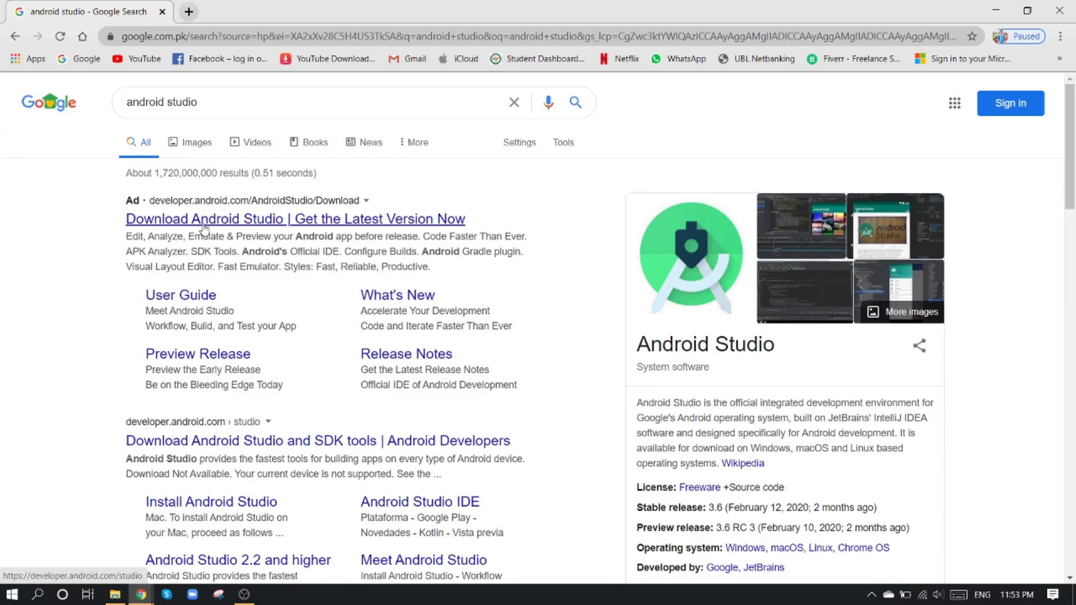
left_click(227, 226)
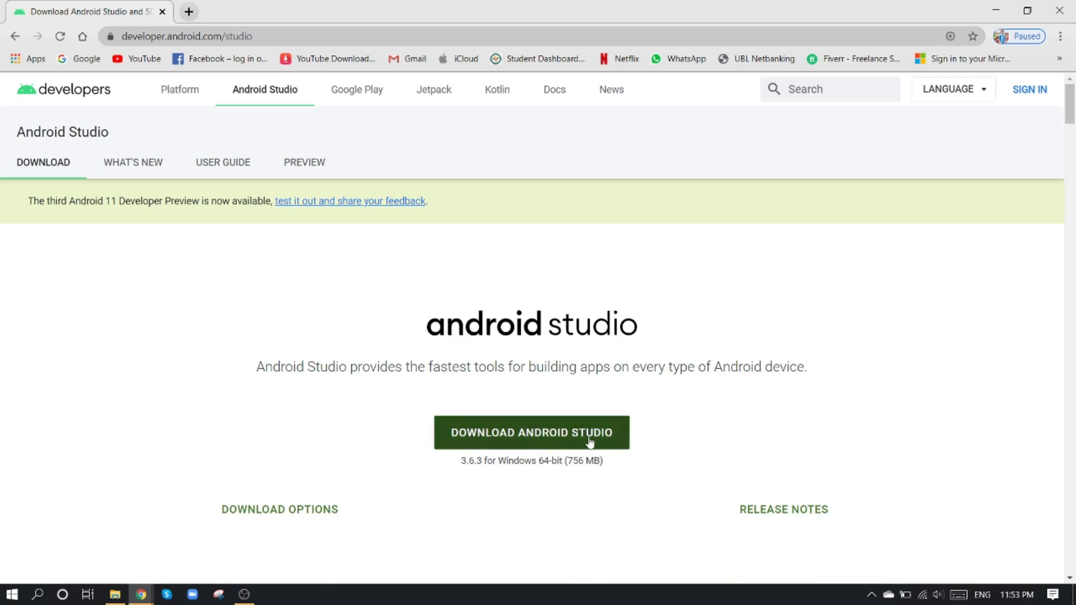
View the Android Studio download's terms and conditions, dismiss them without downloading and minimize the browser window
left_click(540, 446)
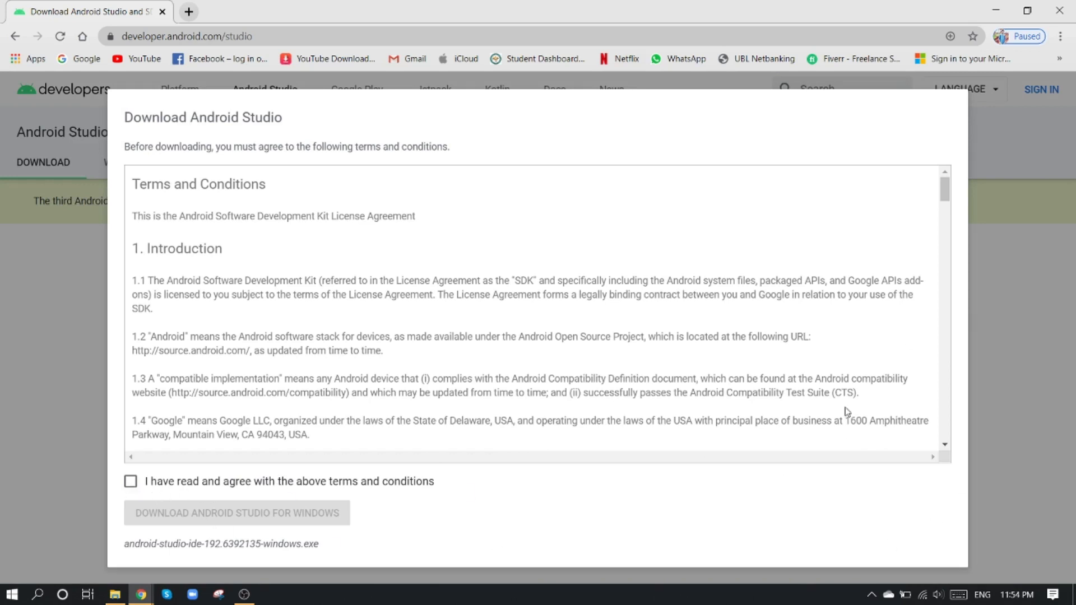
left_click(1052, 394)
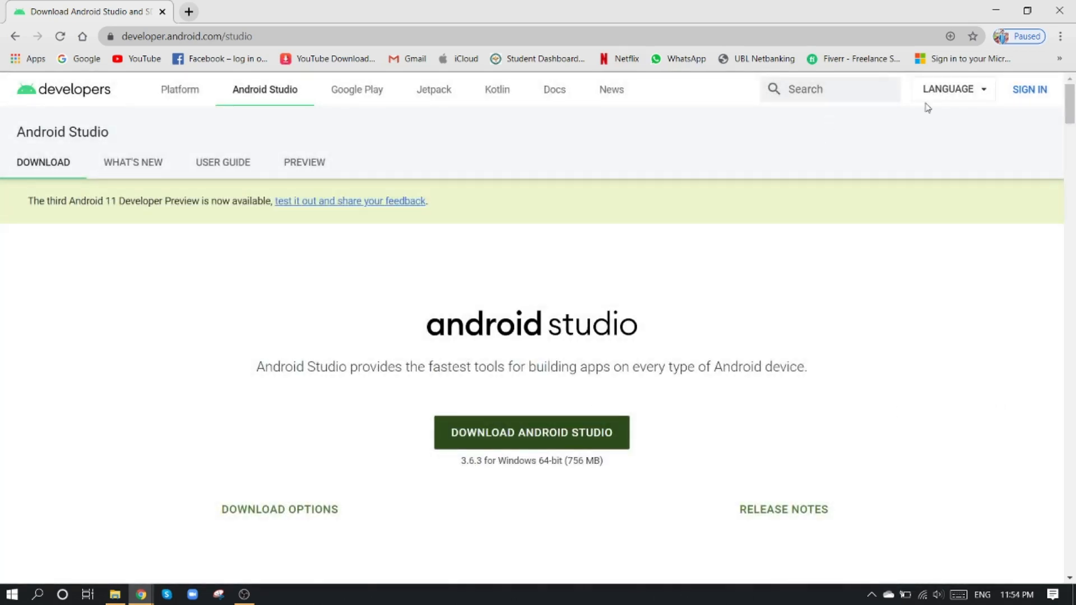
left_click(995, 10)
Launch the android-studio-ide-191.5791312 installer from the Android-Studio-MAD desktop folder and proceed to the component selection
double_click(519, 116)
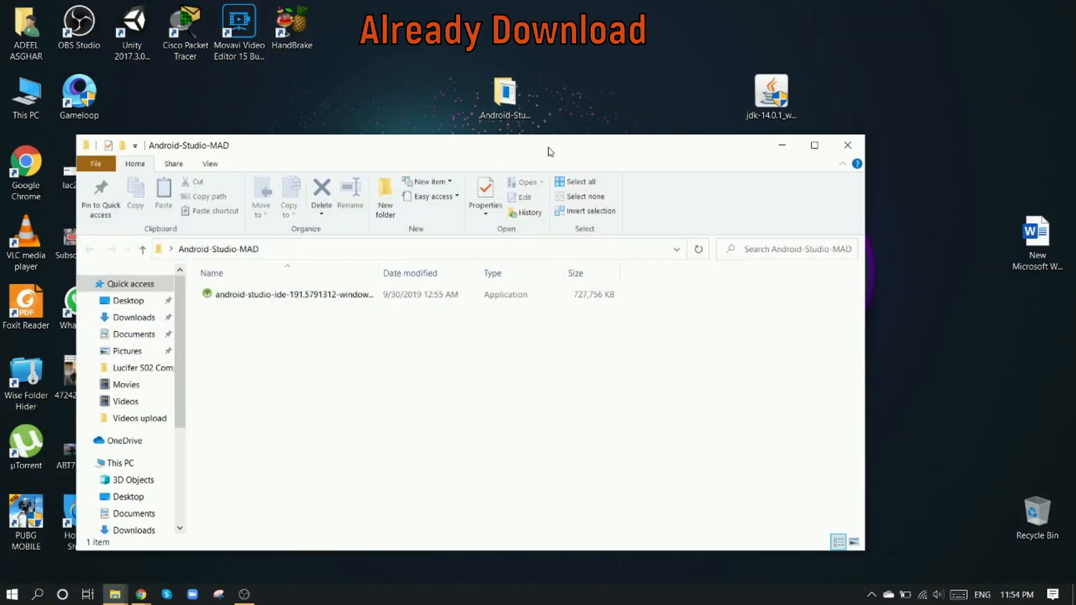
double_click(550, 152)
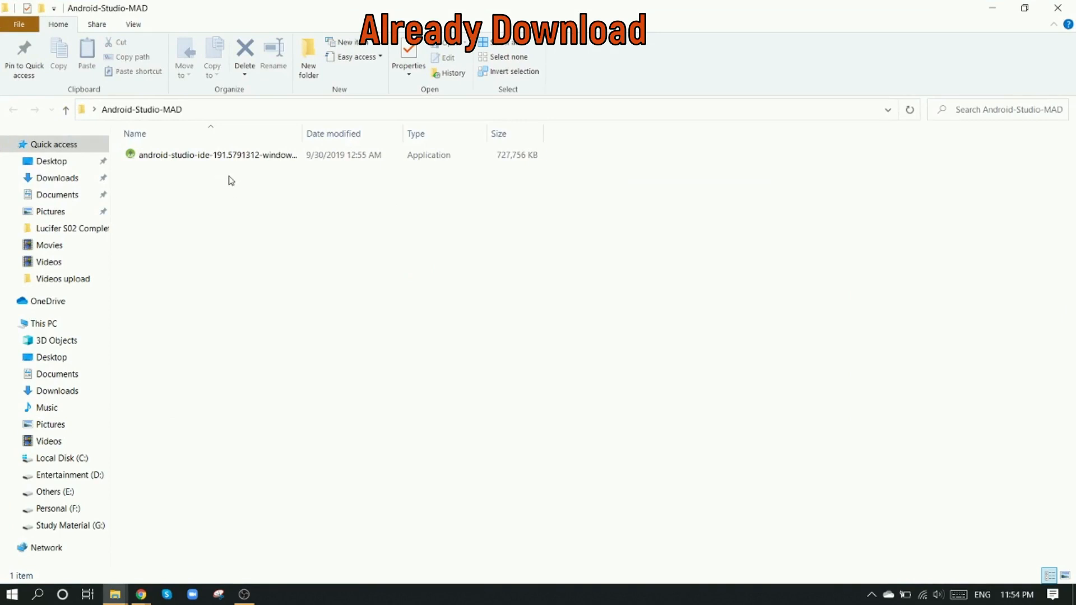
right_click(194, 161)
left_click(194, 171)
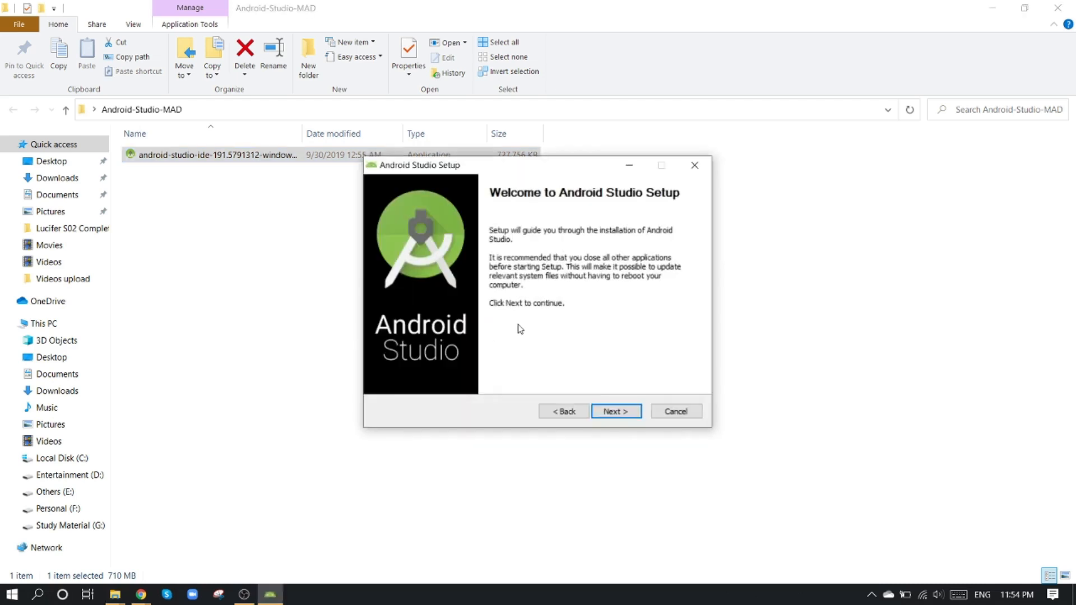
left_click(617, 415)
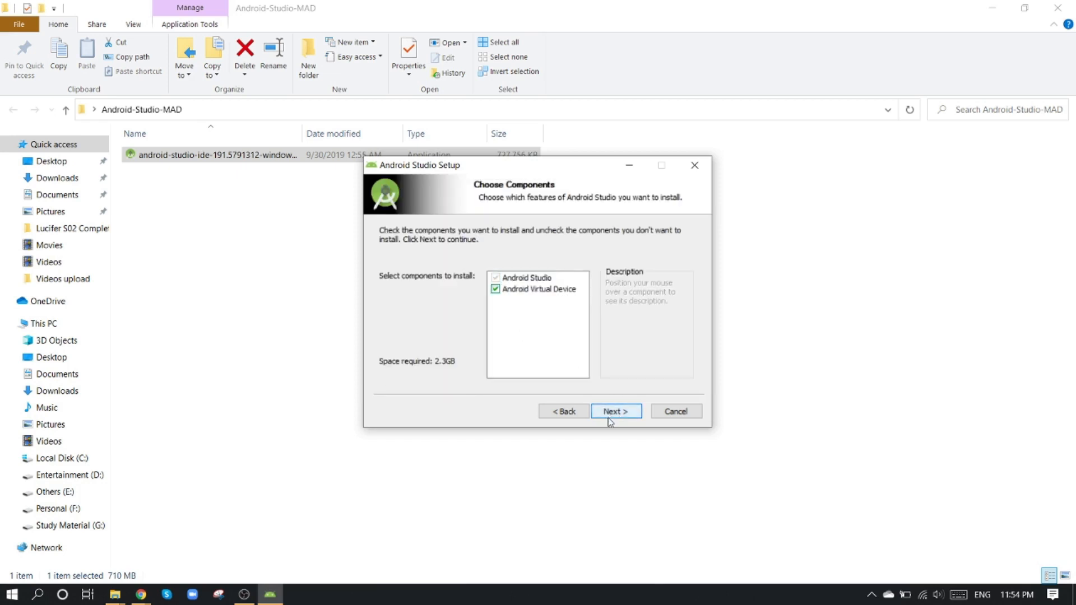
Install Android Studio with the Android Virtual Device component, the default location and the "Android Studio" Start Menu folder
left_click(616, 415)
left_click(615, 414)
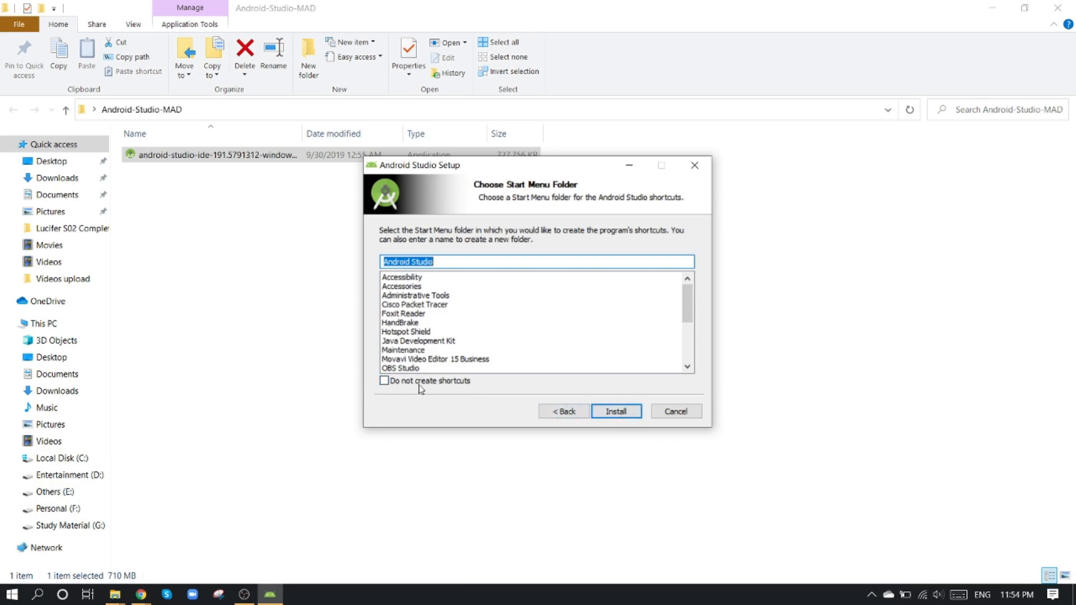
left_click(615, 417)
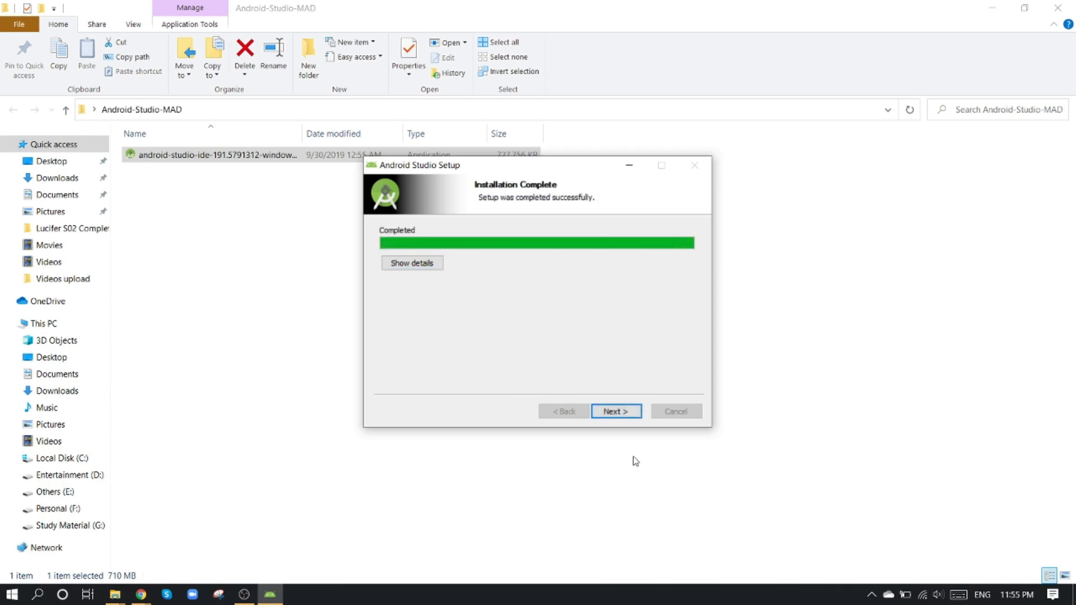
left_click(627, 412)
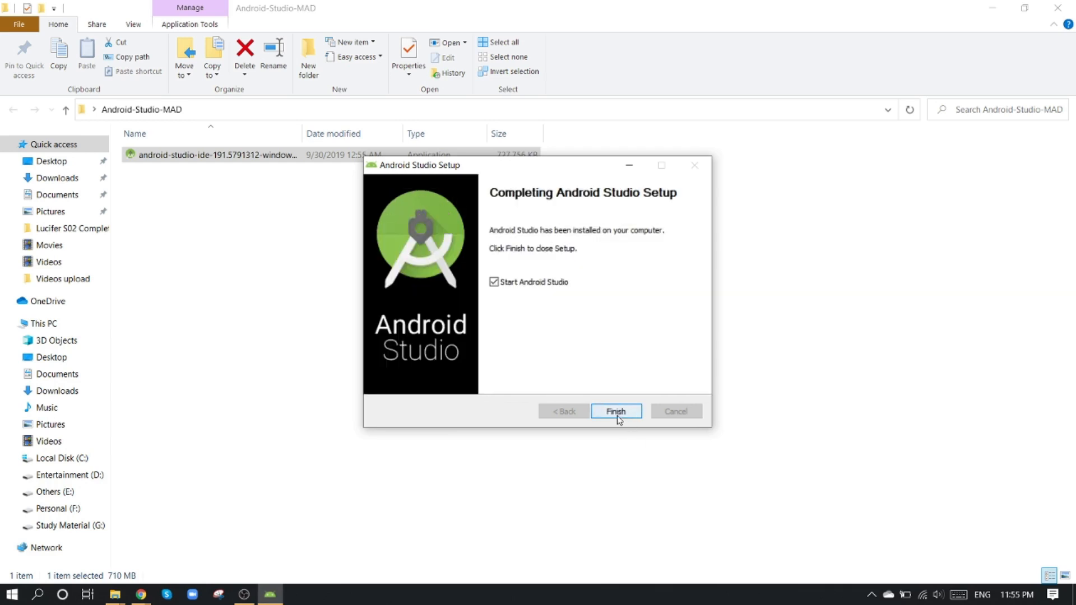
Finish the setup by starting Android Studio without importing settings, and allow usage statistics to be sent to Google
left_click(618, 414)
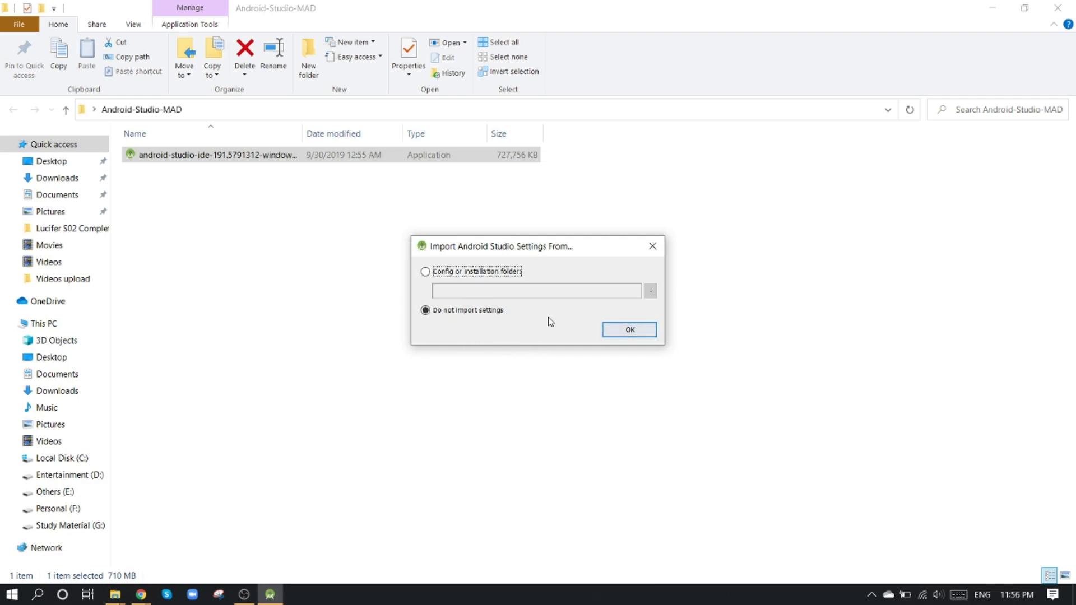
left_click(629, 331)
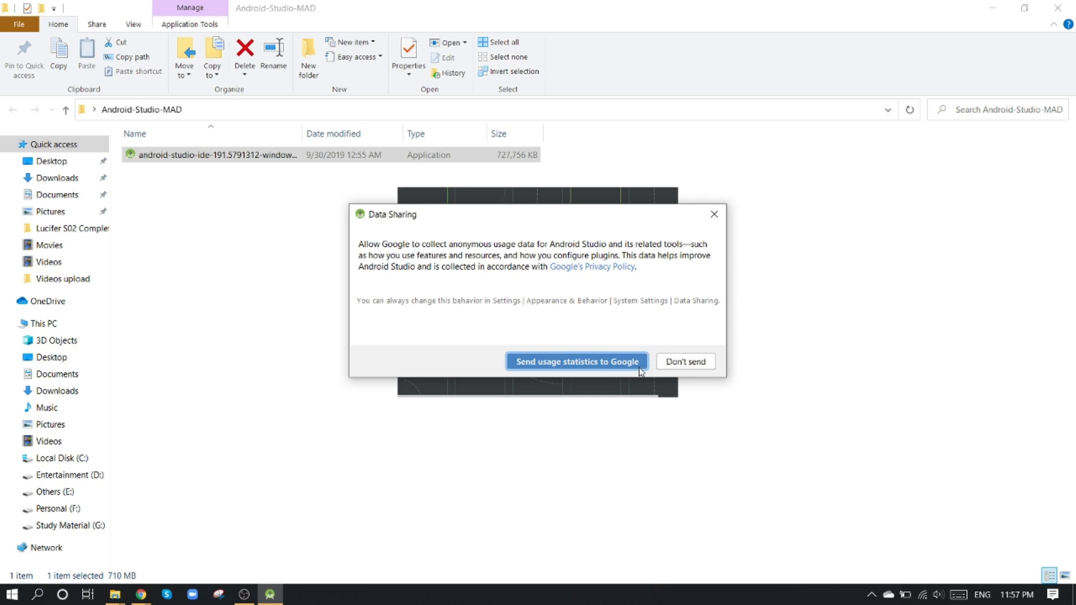
left_click(620, 364)
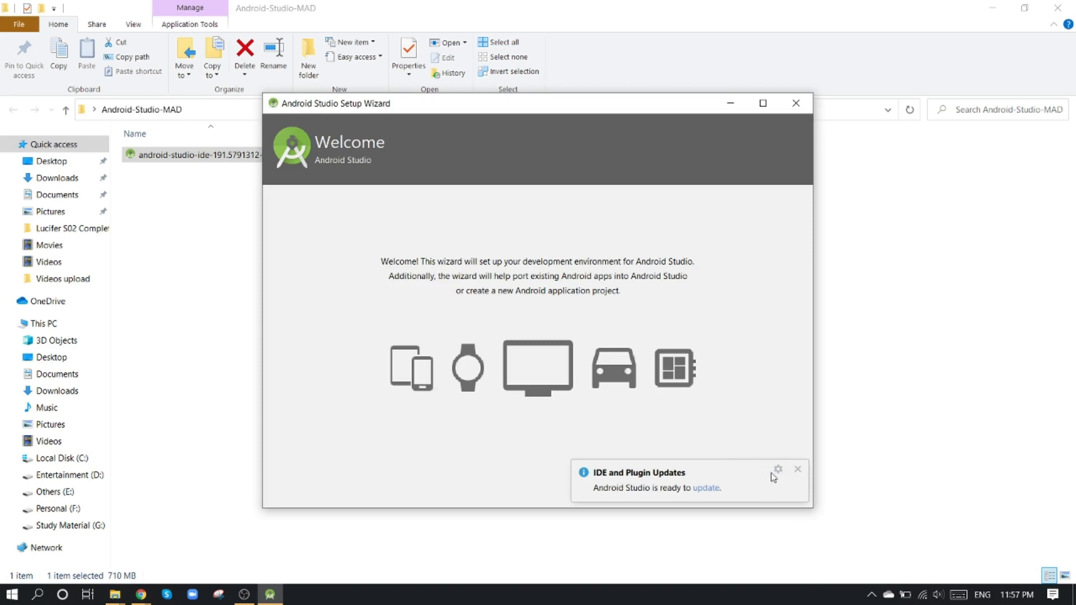
Update Android Studio to version 3.6.3 with a restart, and minimize the OBS recording window
left_click(706, 489)
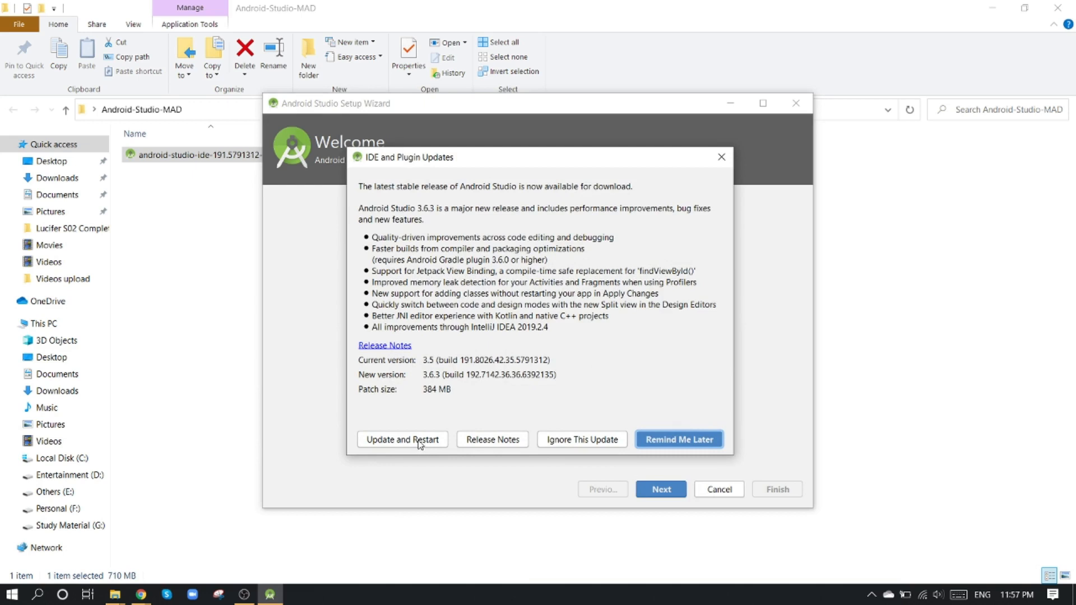
left_click(419, 441)
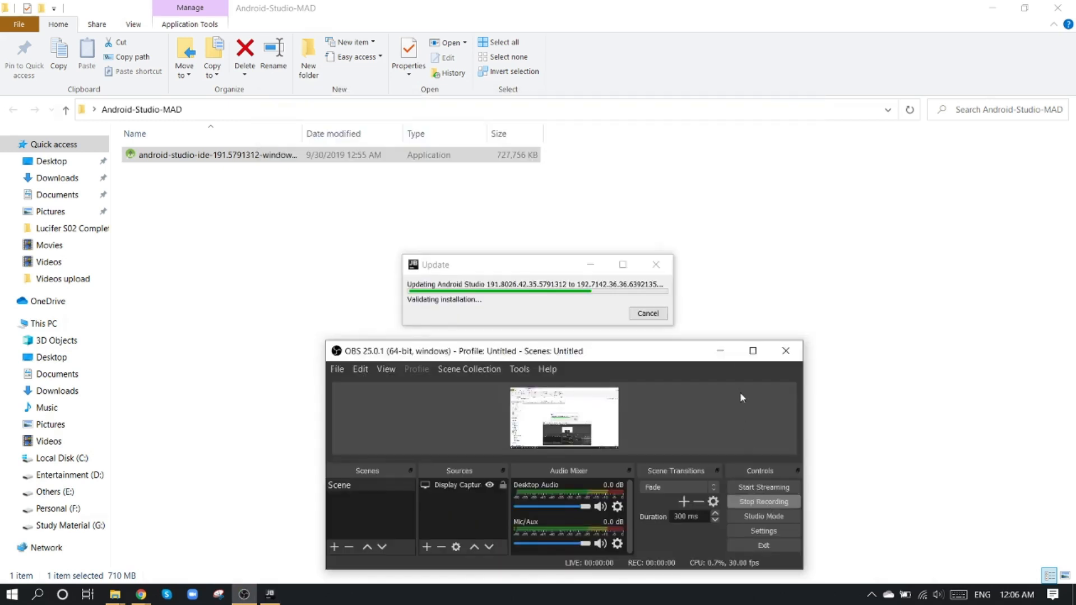
left_click(723, 348)
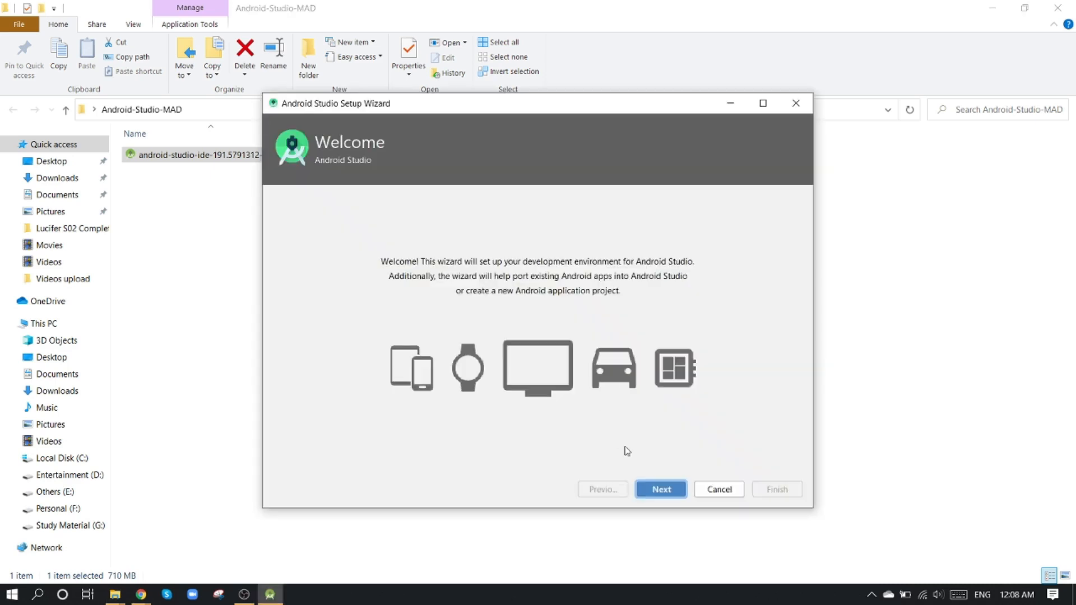
Complete the Android Studio Setup Wizard with the Standard install type, the Light theme and the preselected SDK components
left_click(660, 498)
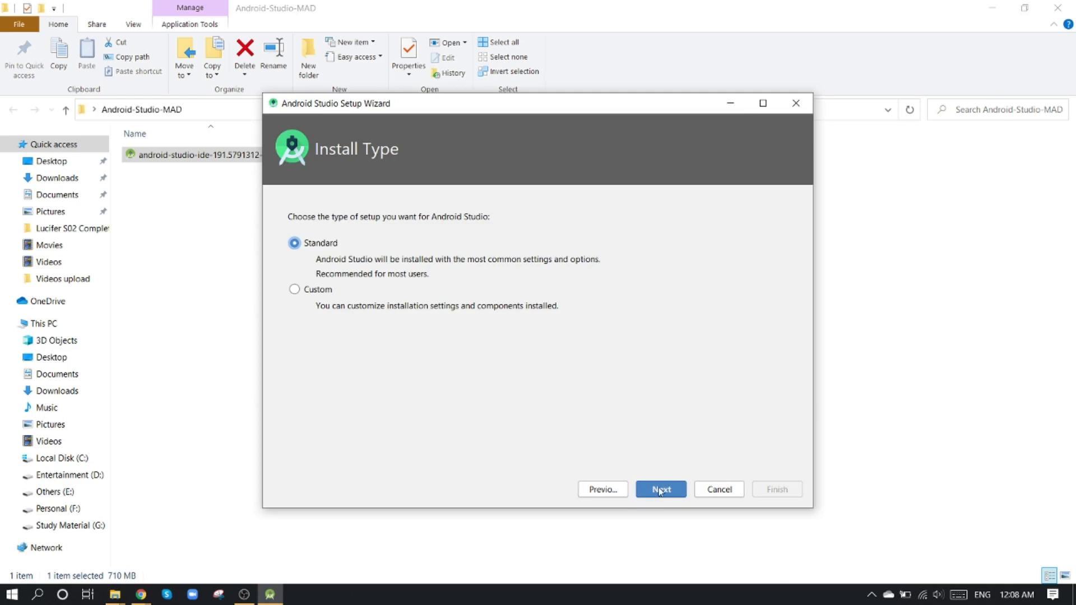
left_click(660, 493)
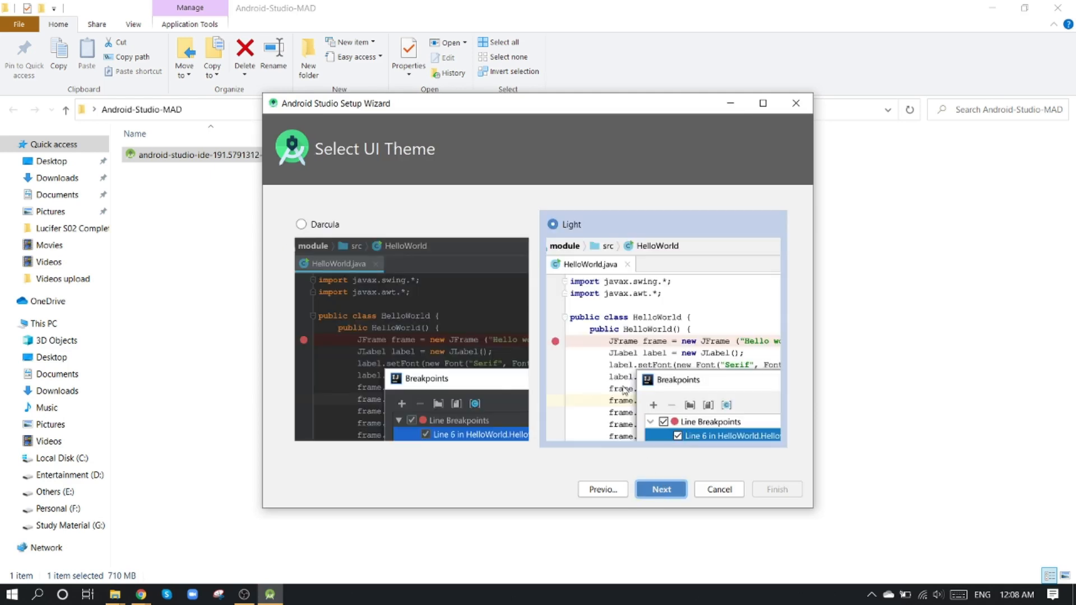
left_click(435, 401)
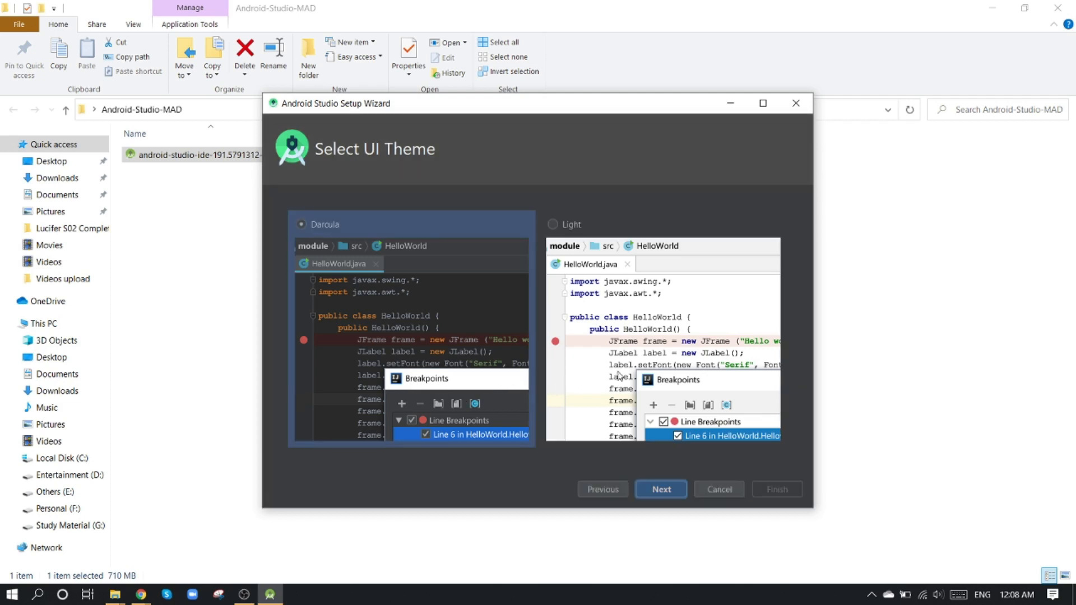
left_click(619, 376)
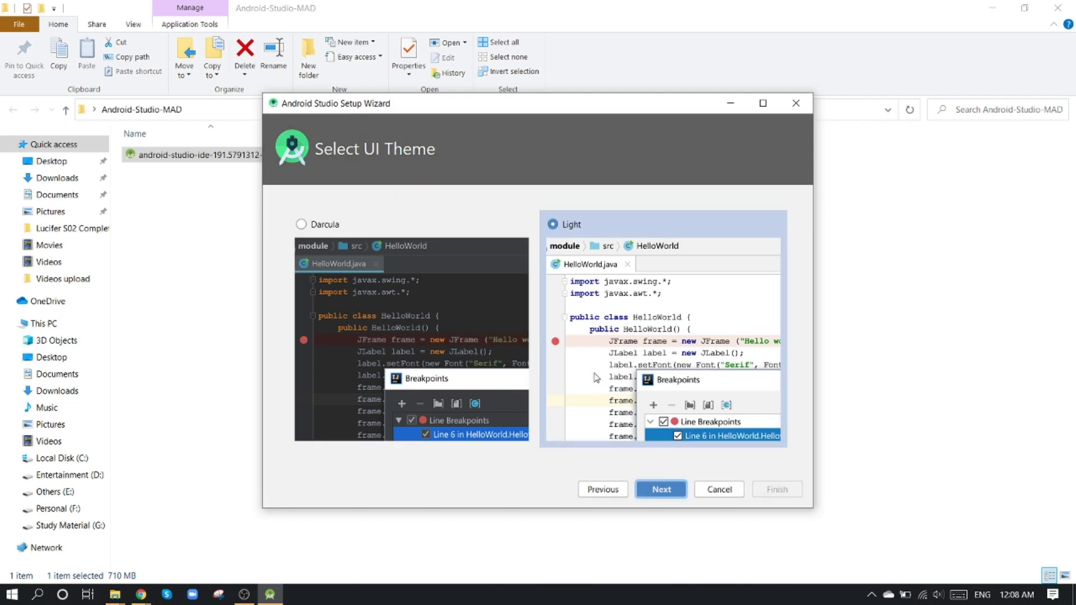
left_click(662, 490)
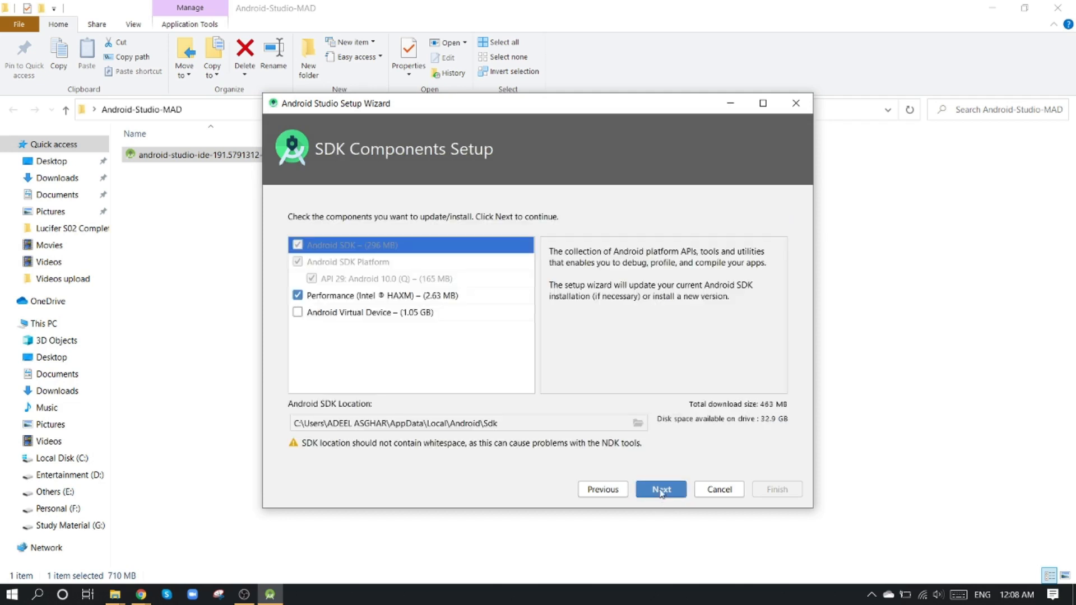
left_click(659, 487)
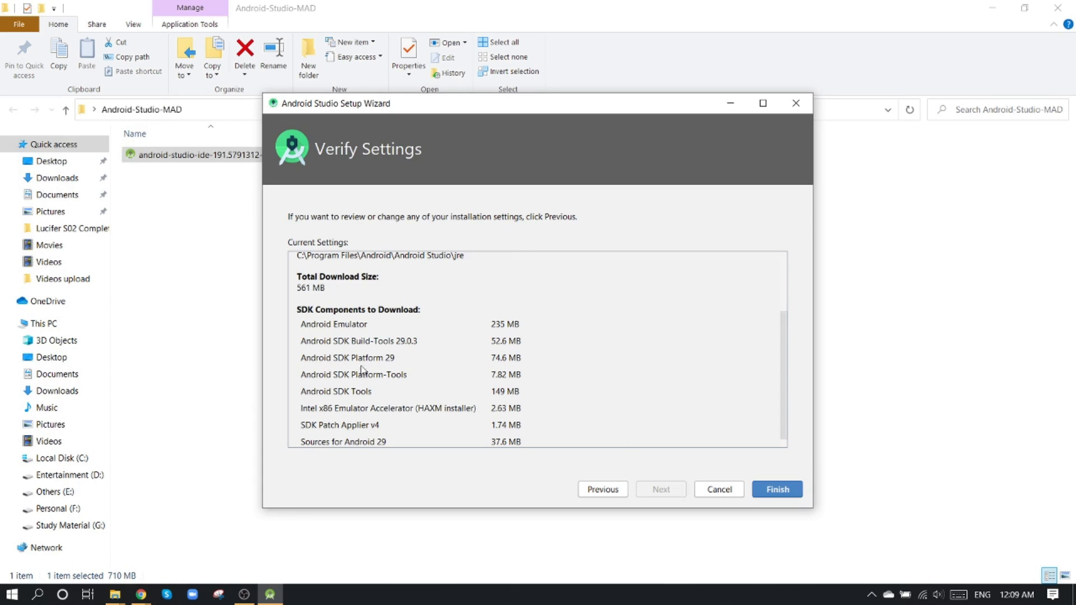
left_click(777, 490)
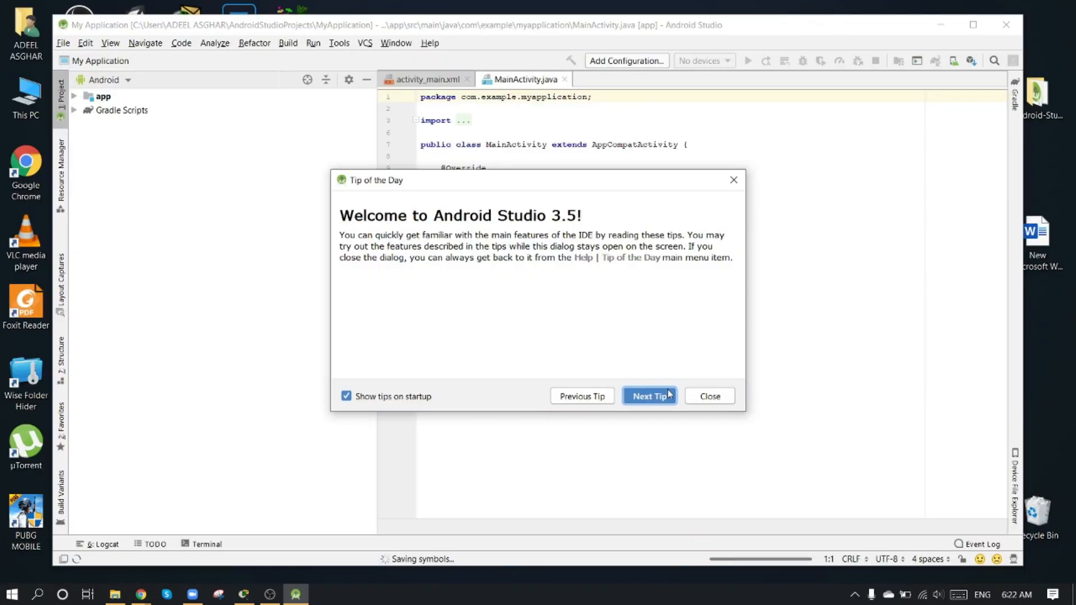
Browse through several Tip of the Day entries and close the tips dialog
left_click(650, 402)
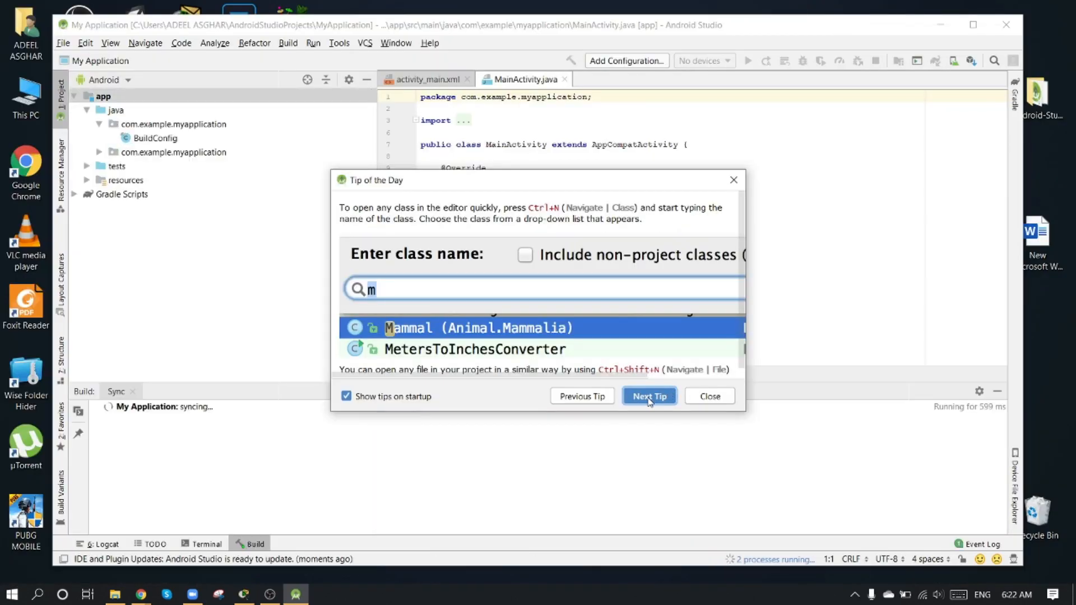
left_click(650, 401)
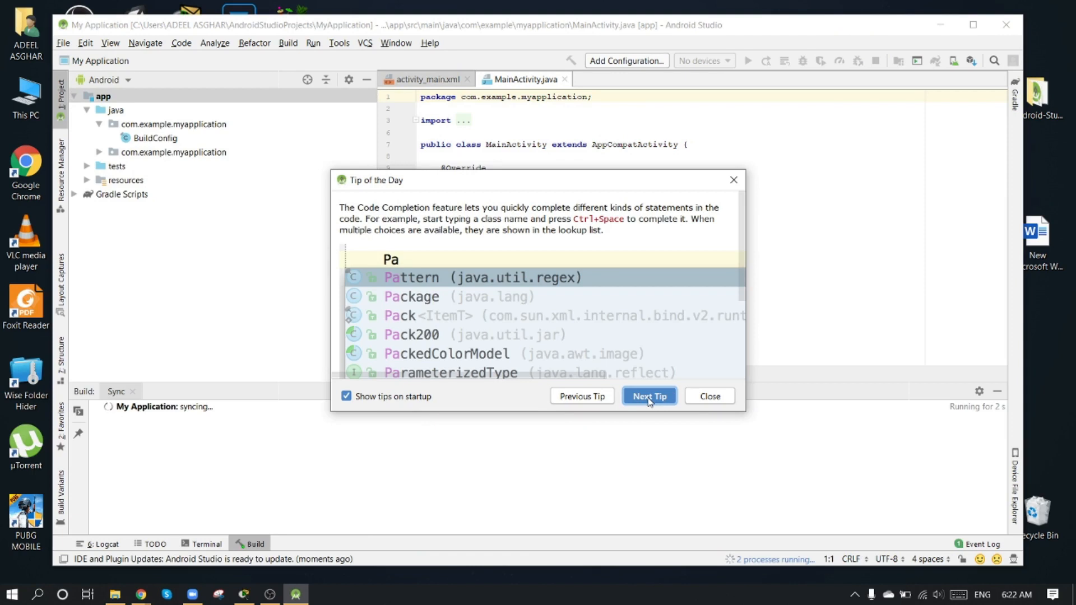
left_click(650, 402)
left_click(706, 397)
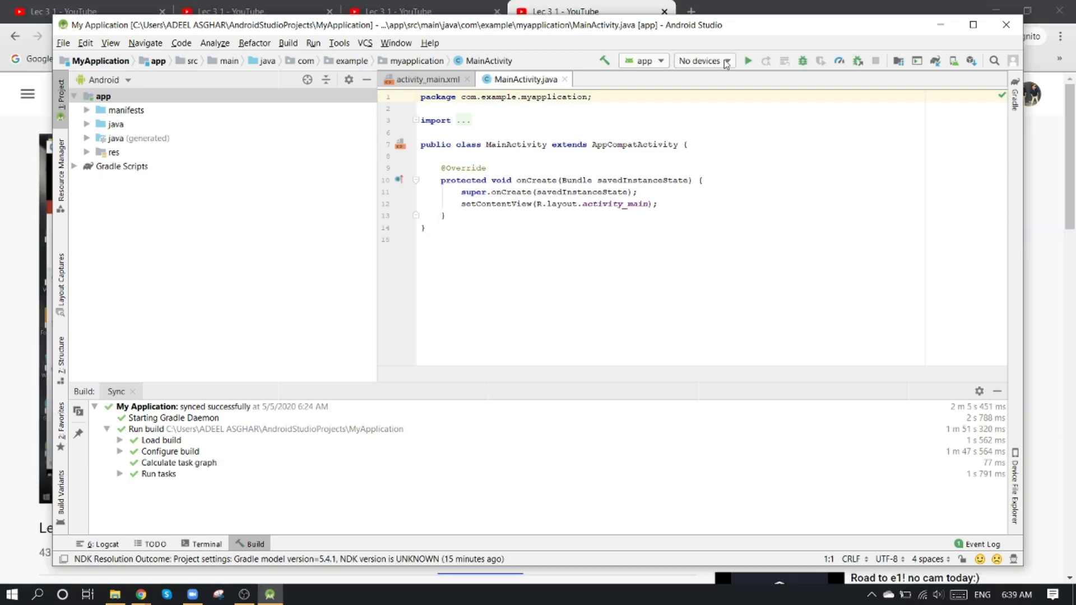
Check the target device options for MyApplication and try to run the app without a connected device
left_click(727, 61)
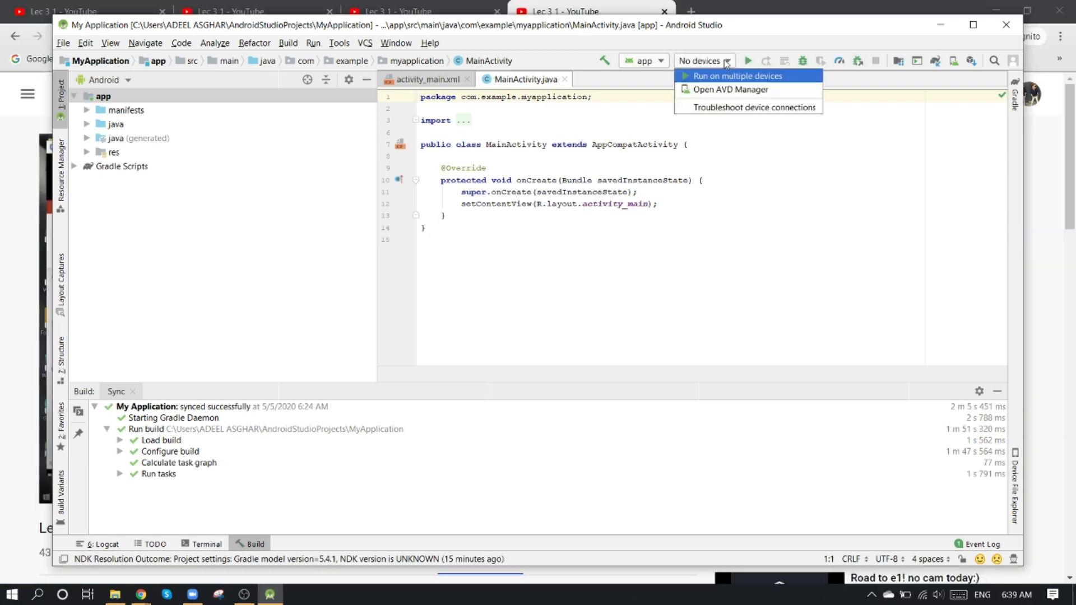
left_click(727, 62)
left_click(748, 61)
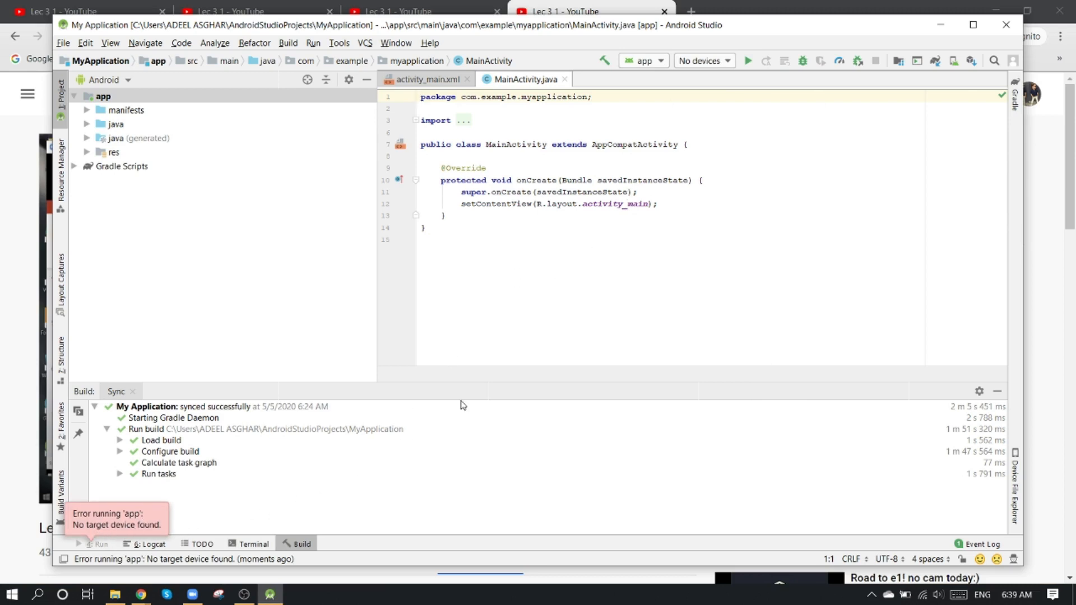
View the deployment targets for running on multiple devices and cancel the selection
left_click(728, 63)
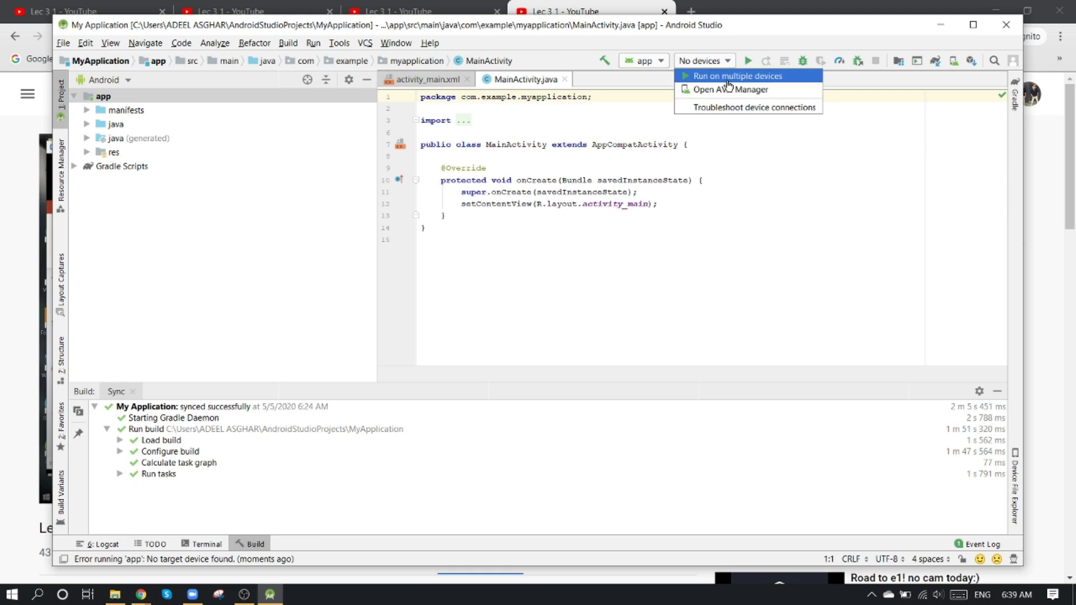
left_click(724, 78)
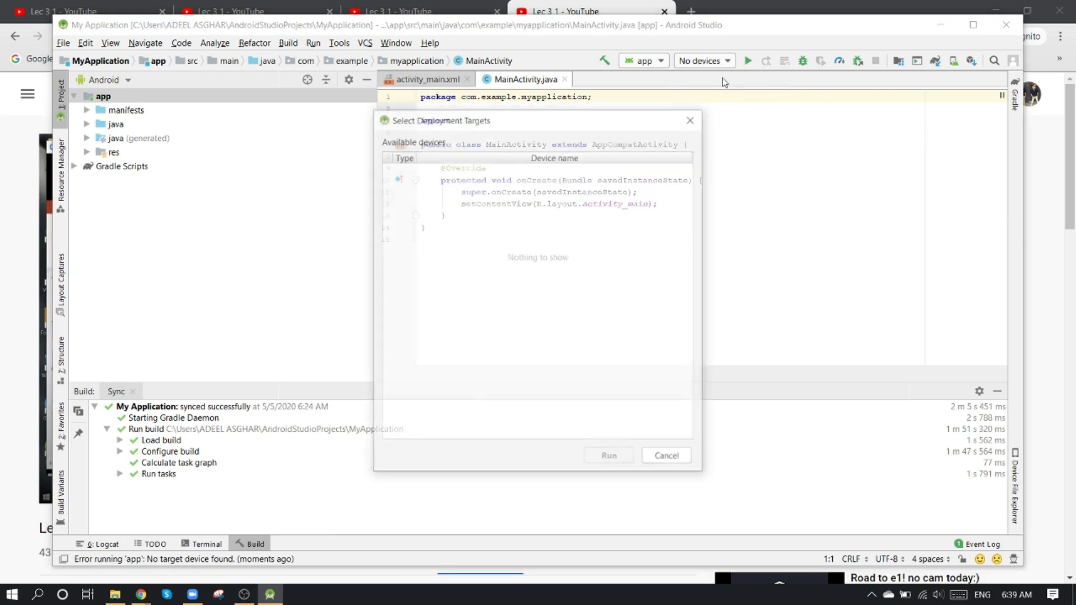
left_click(668, 458)
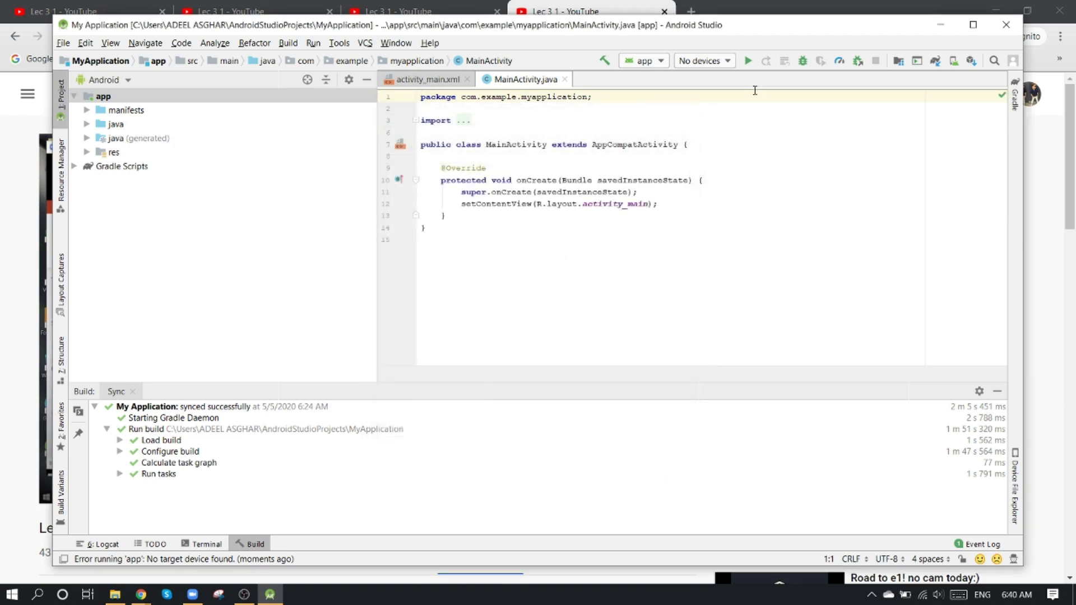
Read the USB connection section of the device connection troubleshooting guide, hiding the Build output for room, and close the guide
left_click(728, 62)
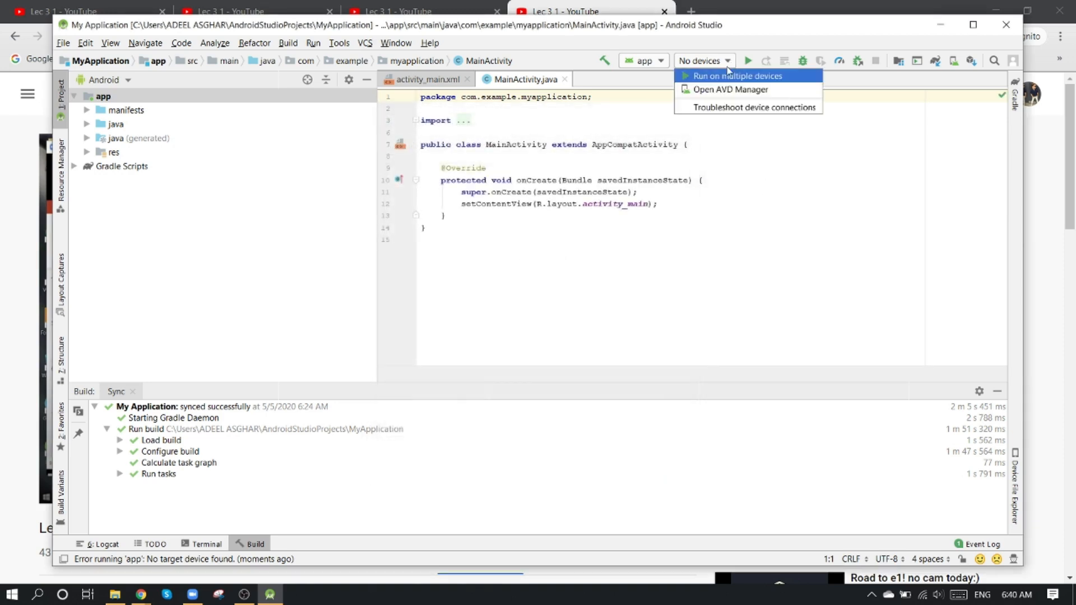
left_click(739, 107)
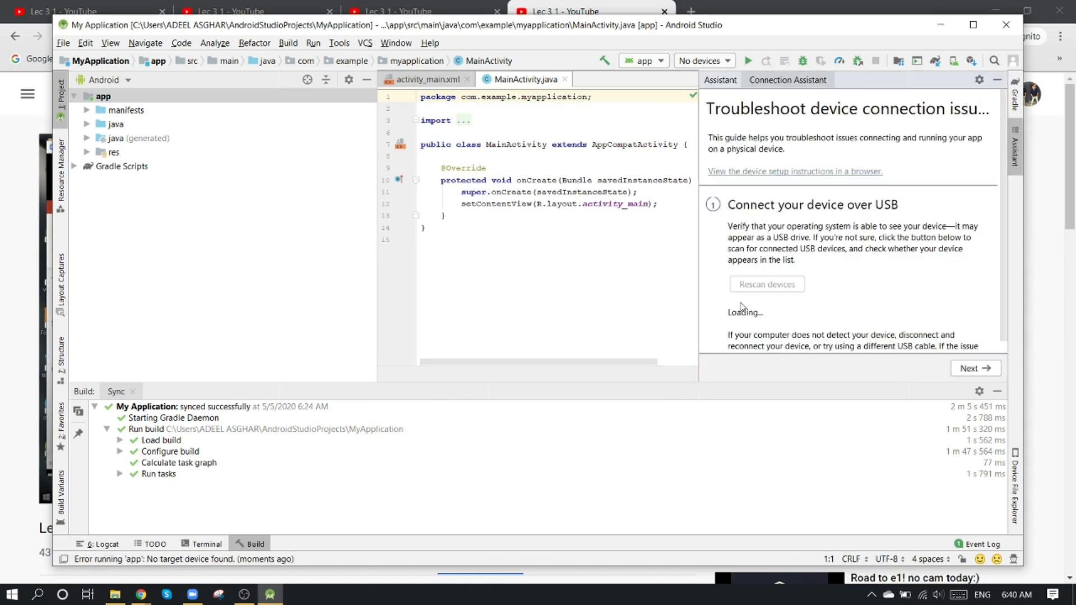
scroll(782, 335, "down", 3)
left_click(997, 391)
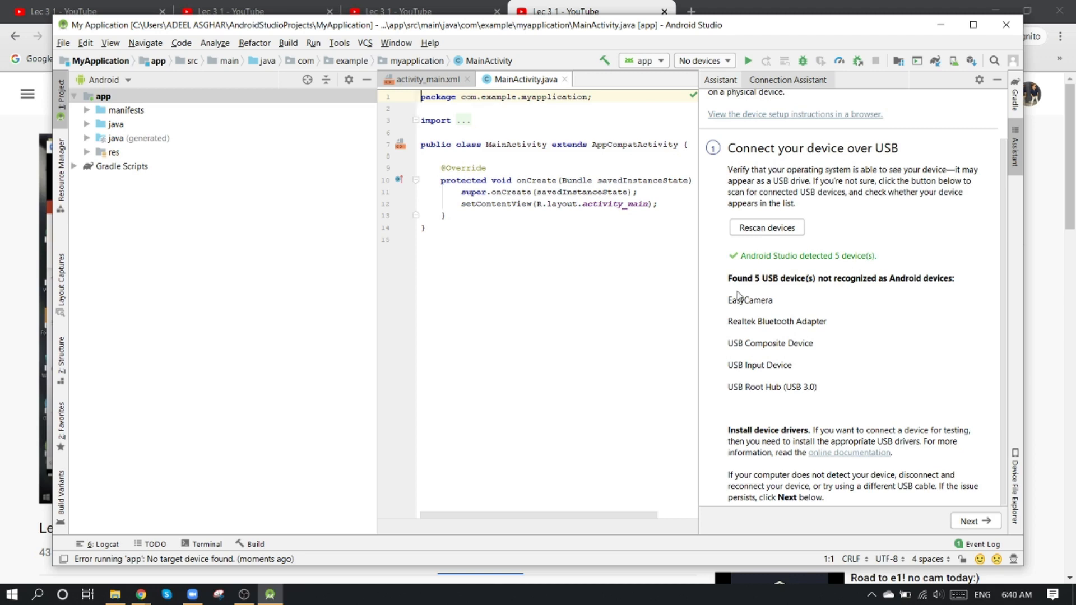
scroll(830, 416, "up", 1)
scroll(828, 415, "down", 1)
left_click(1015, 149)
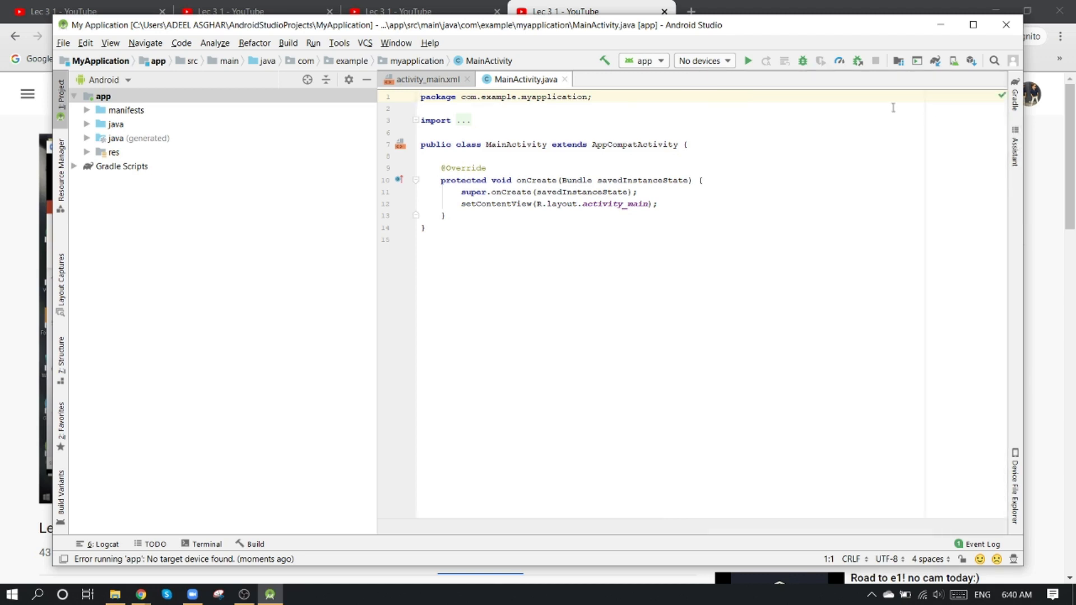
Start creating a virtual device in the AVD Manager with the Pixel 2 phone definition and proceed to system image selection
left_click(730, 66)
left_click(723, 91)
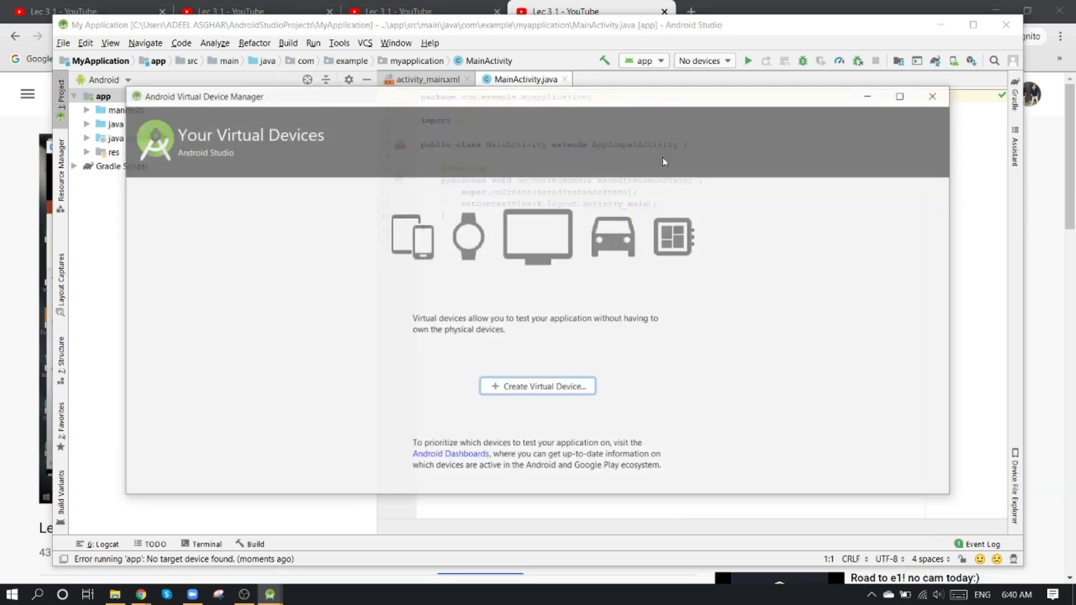
left_click(537, 389)
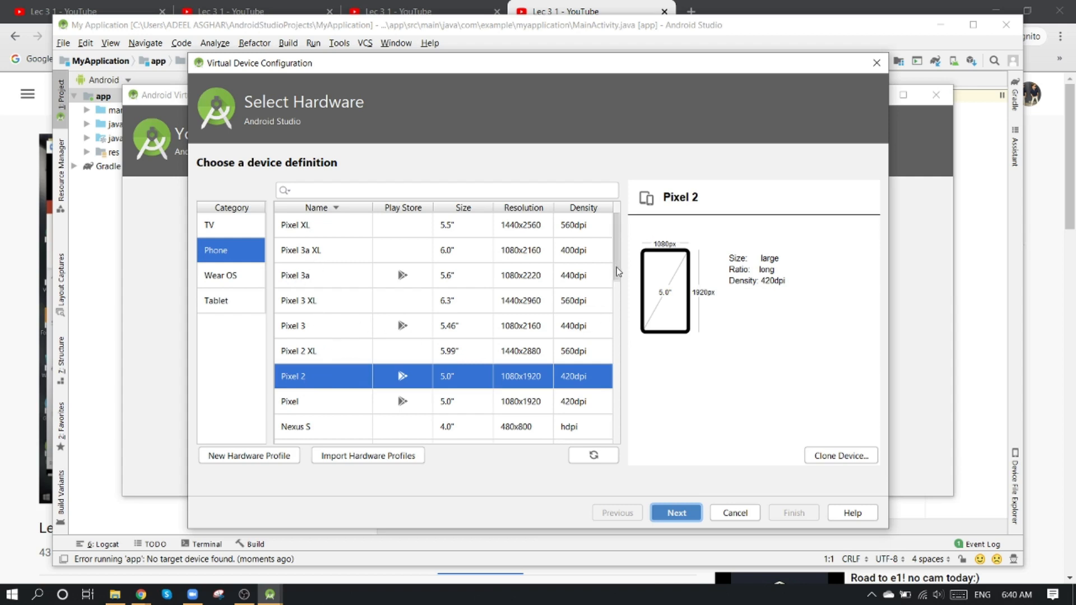
mouse_move(619, 272)
left_mouse_down()
mouse_move(615, 436)
mouse_move(614, 281)
left_mouse_up()
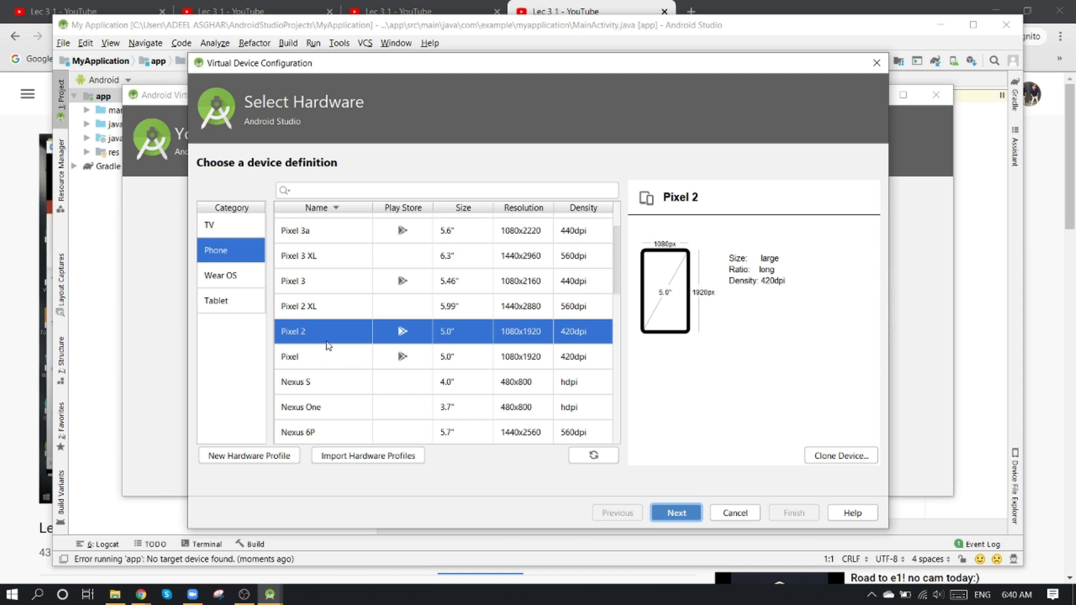
left_click(673, 514)
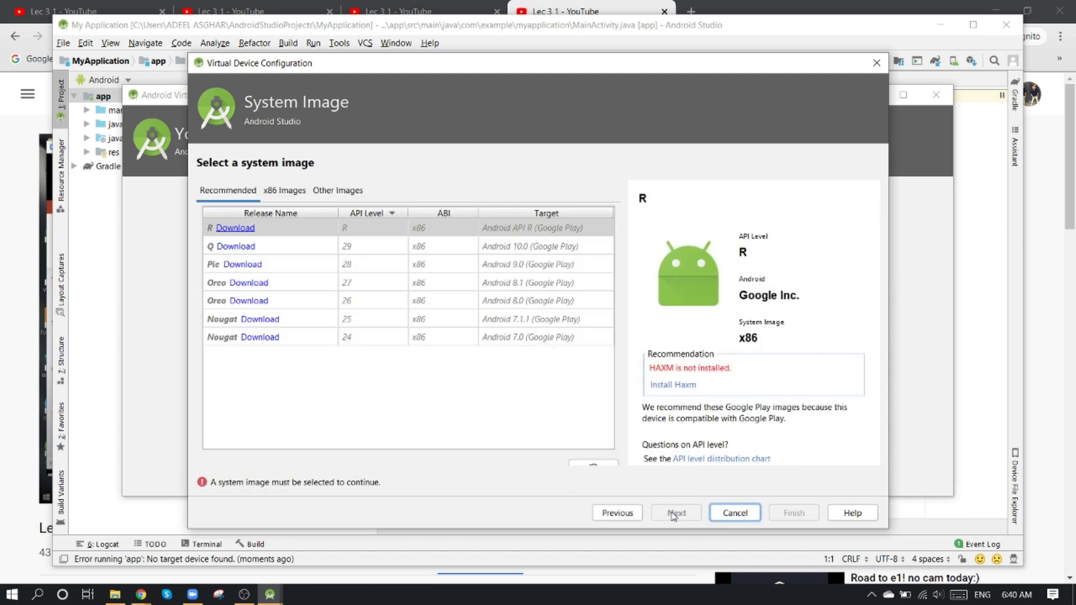